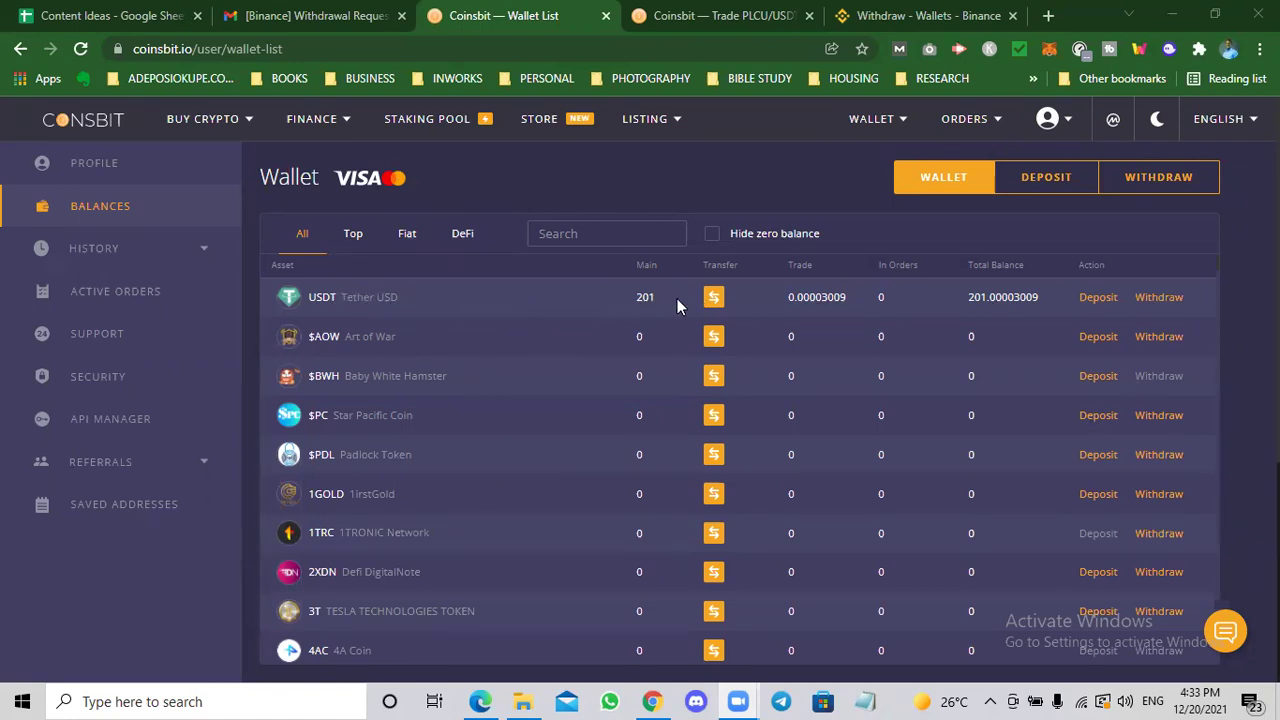
Open the USDT Deposit link from the wallet list in a new browser tab
middle_click(1103, 297)
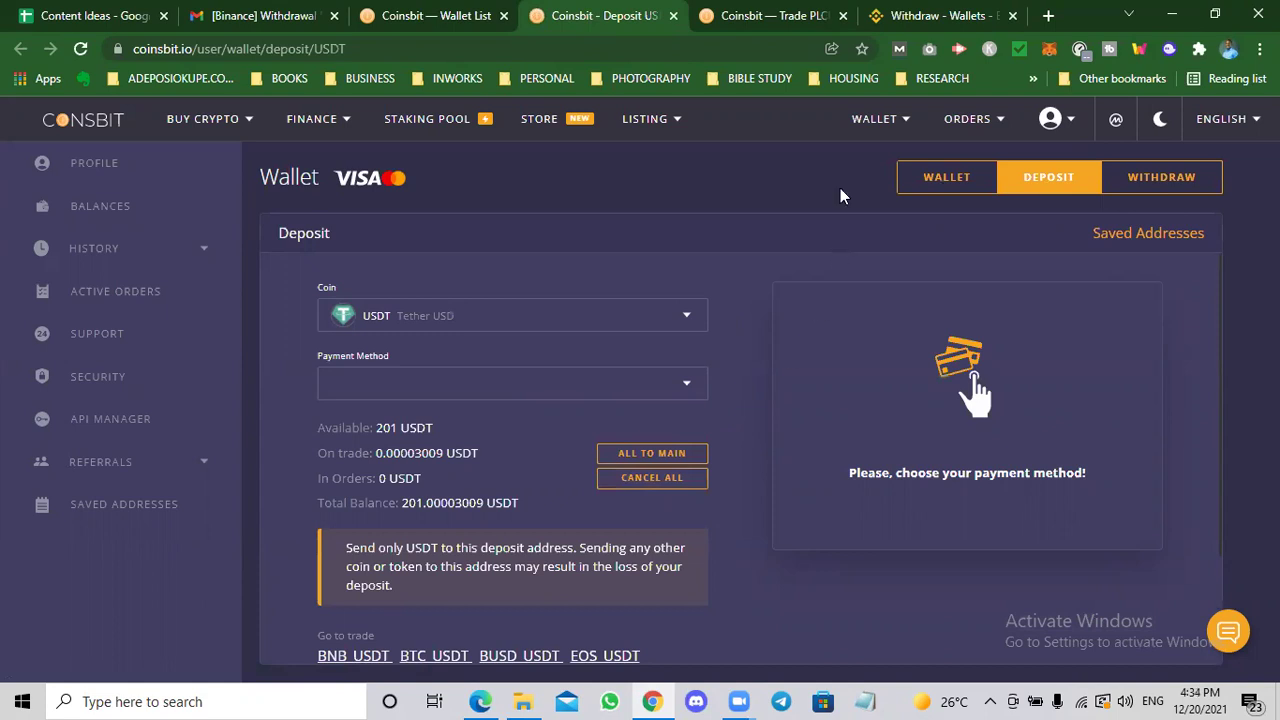
Pick Tether USD TRC-20 as the deposit payment method and copy the generated USDT deposit address
left_click(926, 16)
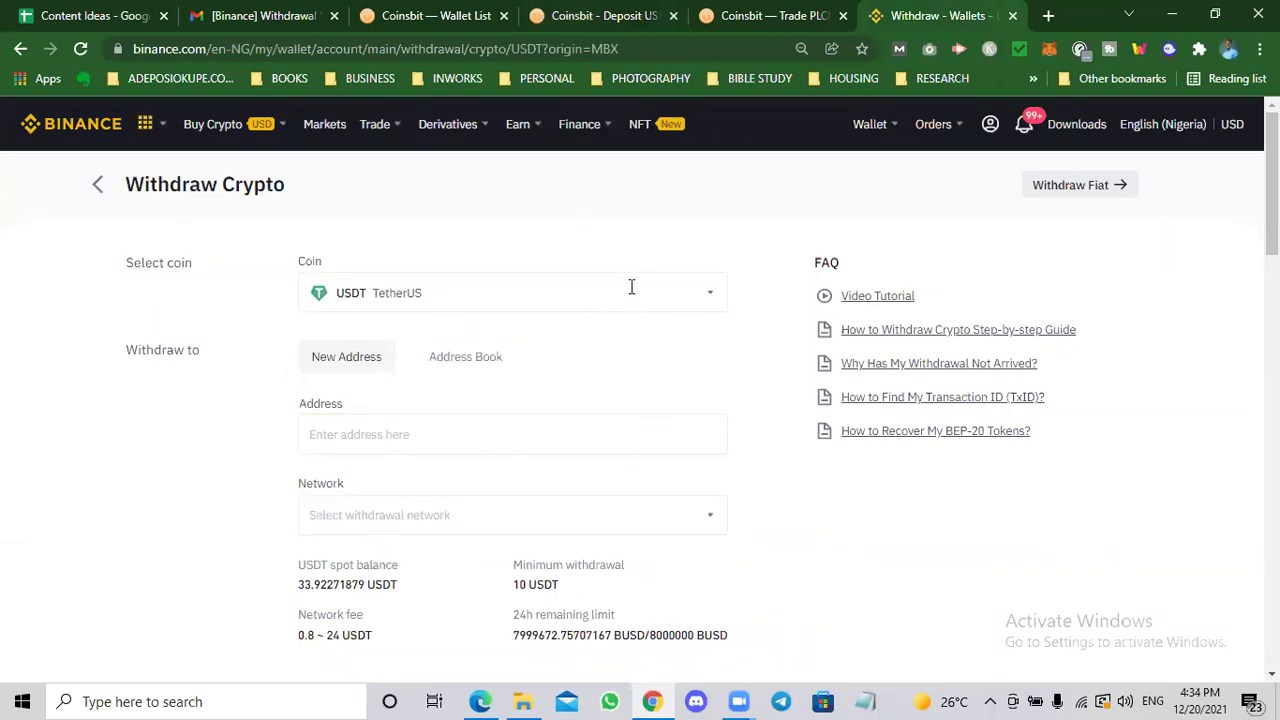
left_click(632, 22)
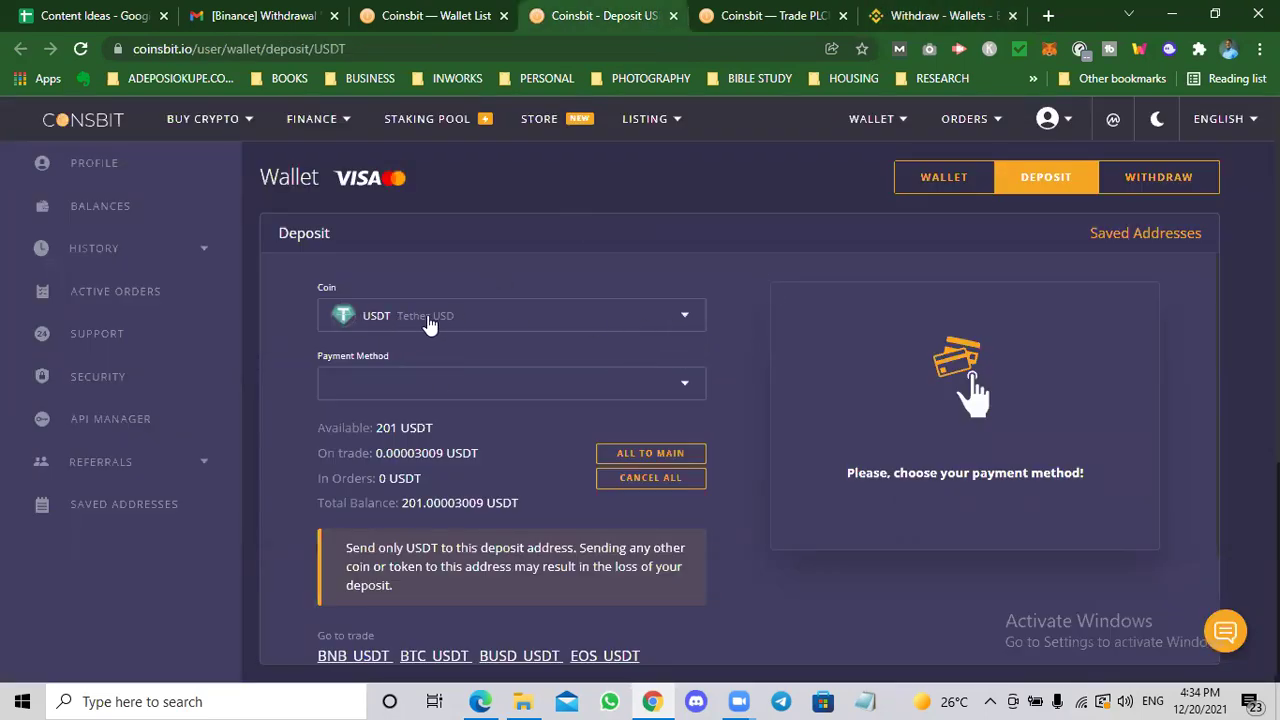
left_click(466, 388)
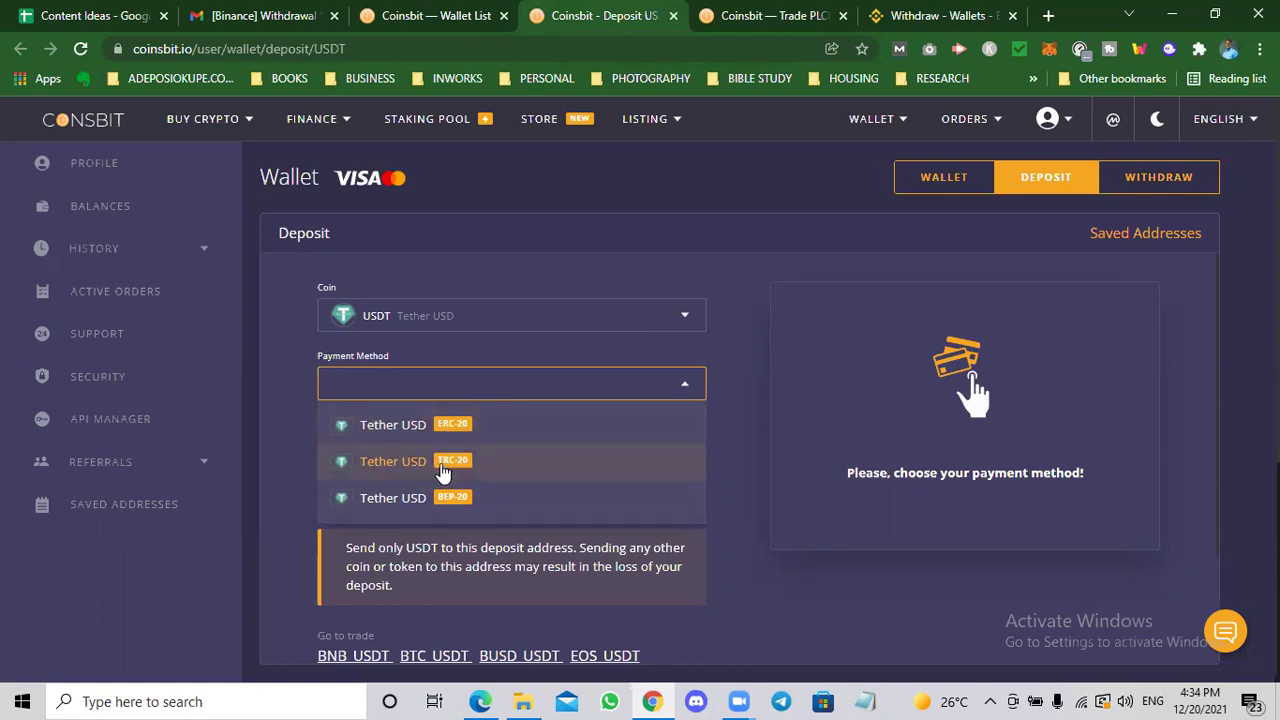
left_click(480, 464)
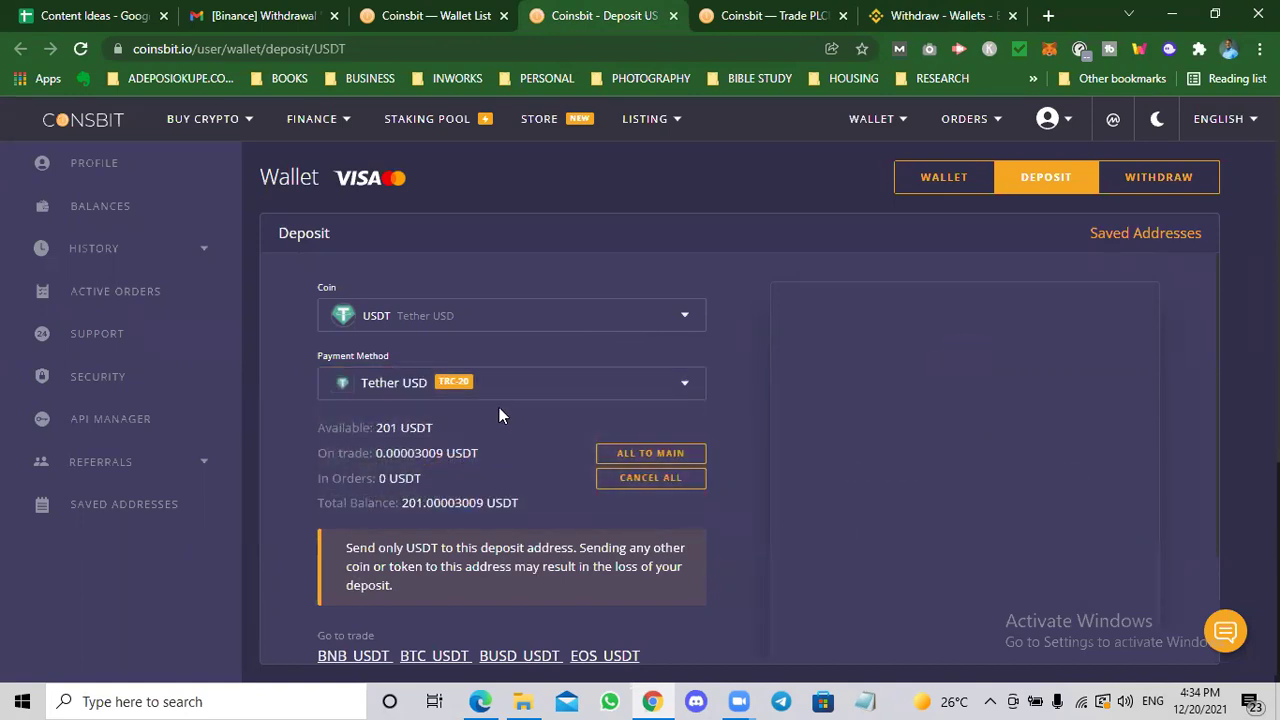
scroll(975, 507, "down", 1)
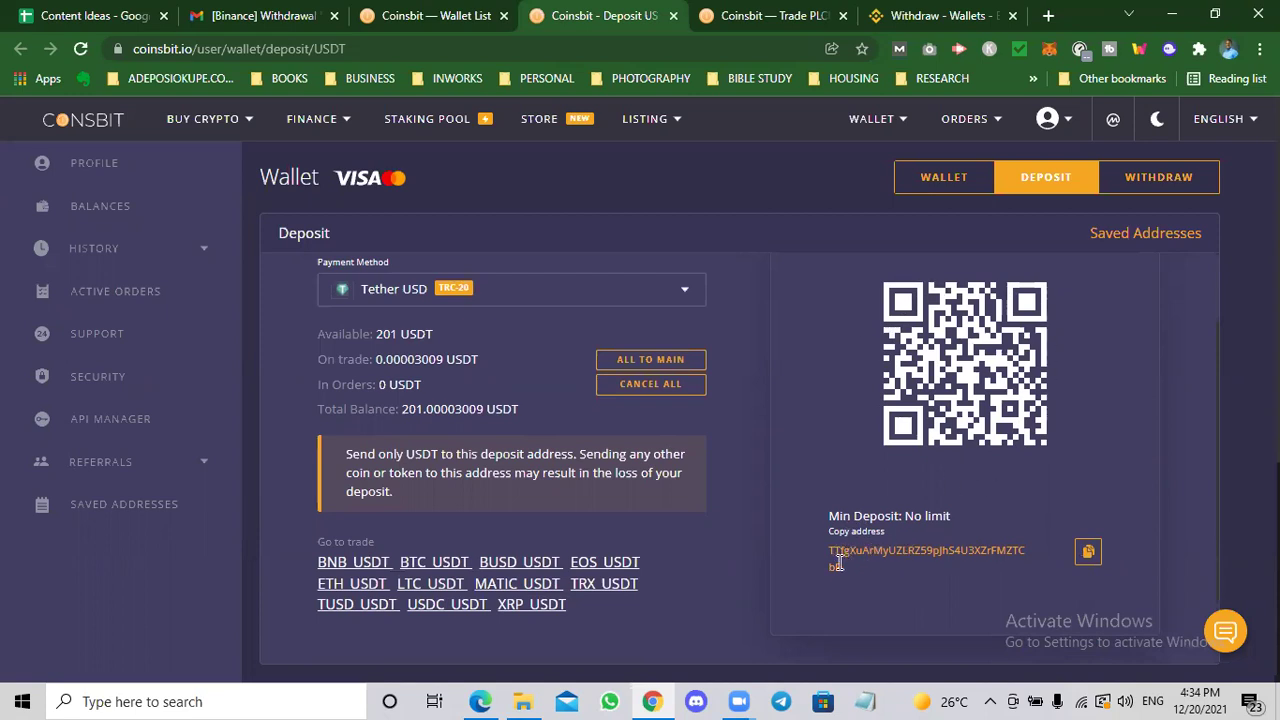
left_click(1088, 551)
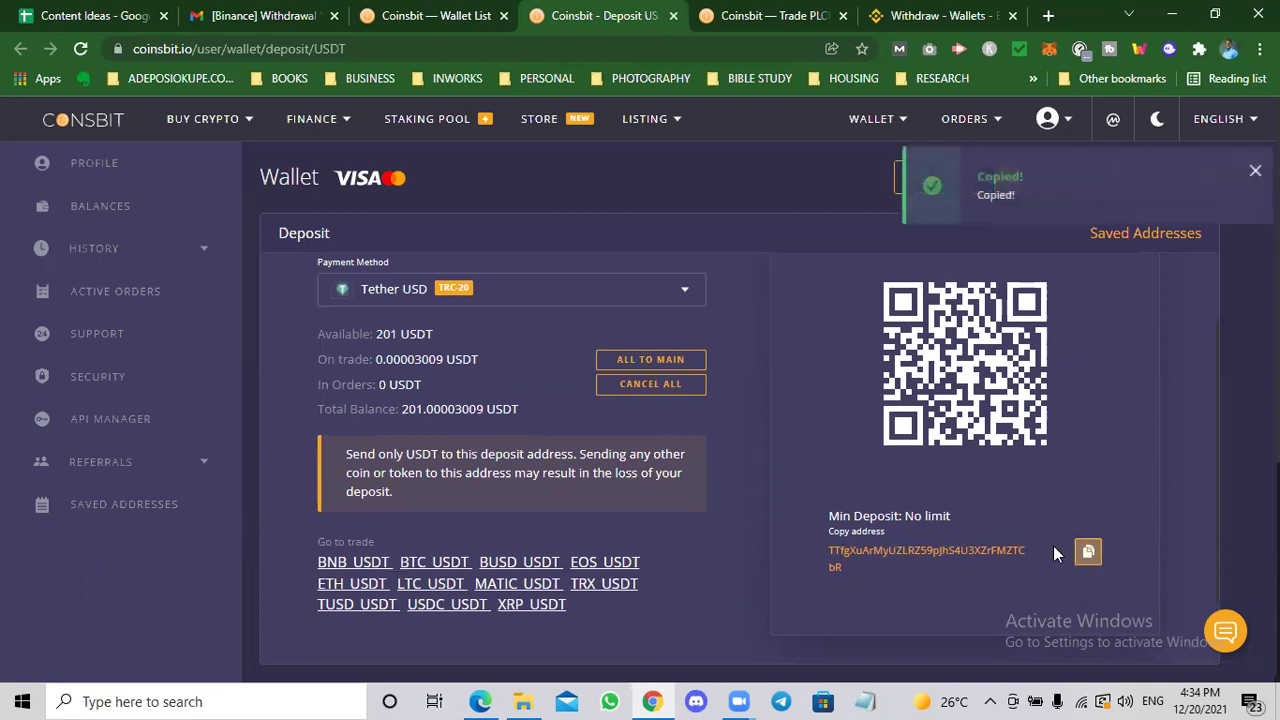
Paste the copied Coinsbit deposit address into the Binance withdrawal Address field
left_click(945, 16)
left_click(379, 434)
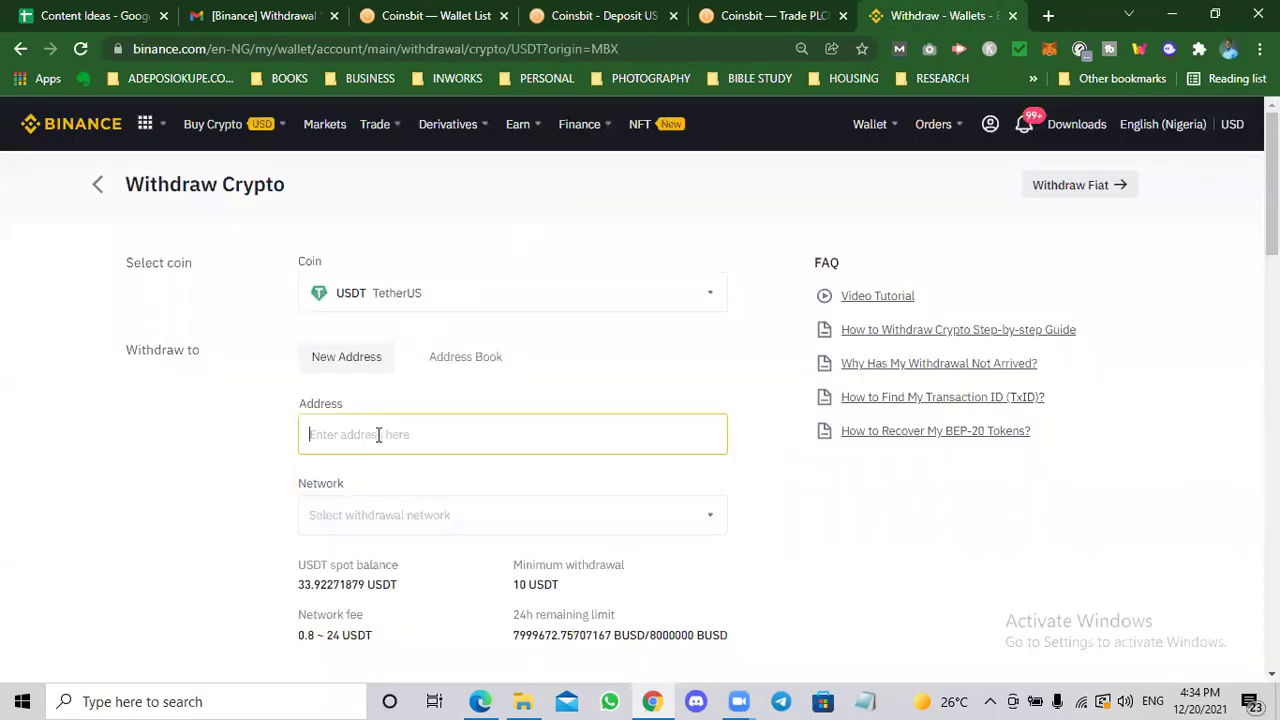
right_click(379, 434)
left_click(449, 260)
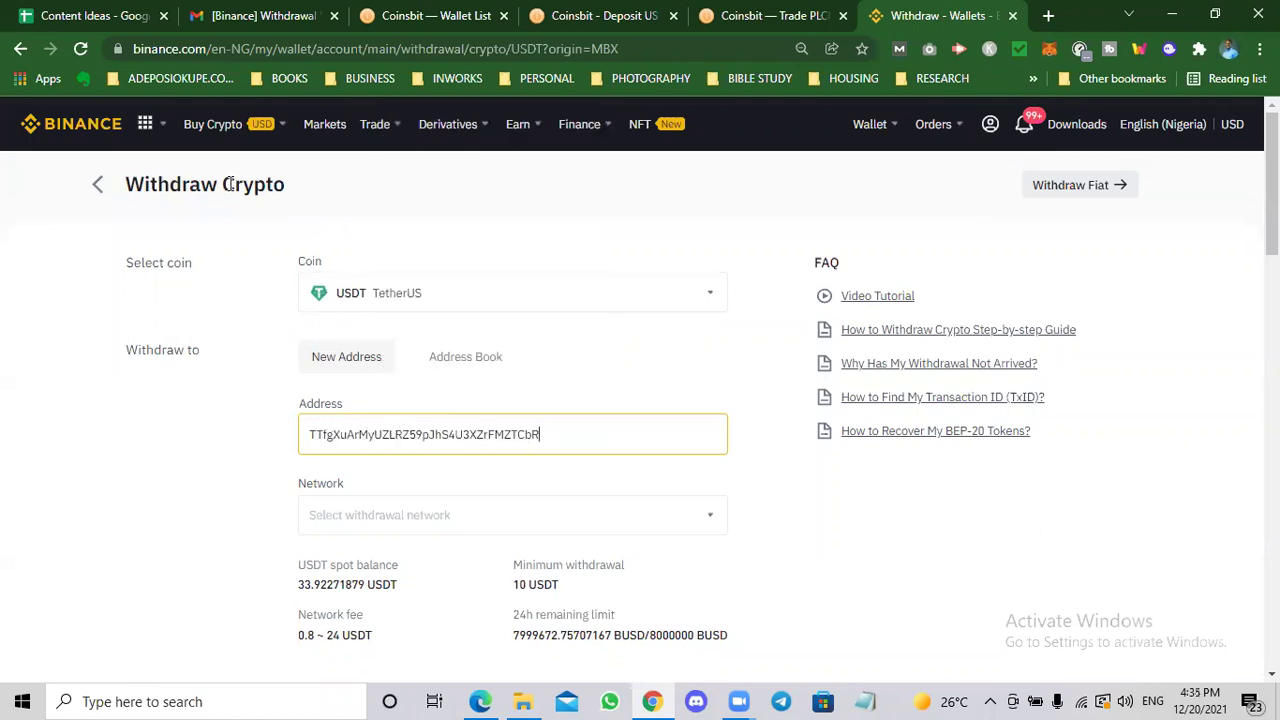
Choose TRX Tron (TRC20) as the Binance withdrawal network
left_click(390, 514)
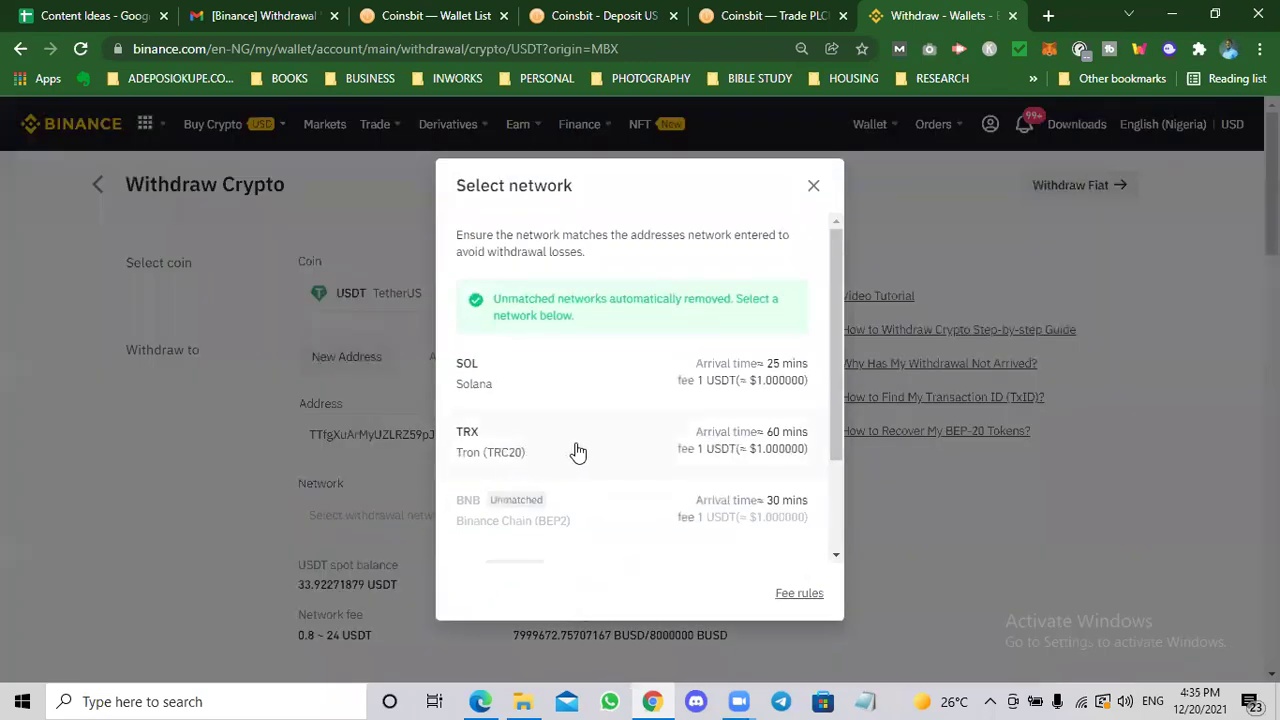
left_click(500, 453)
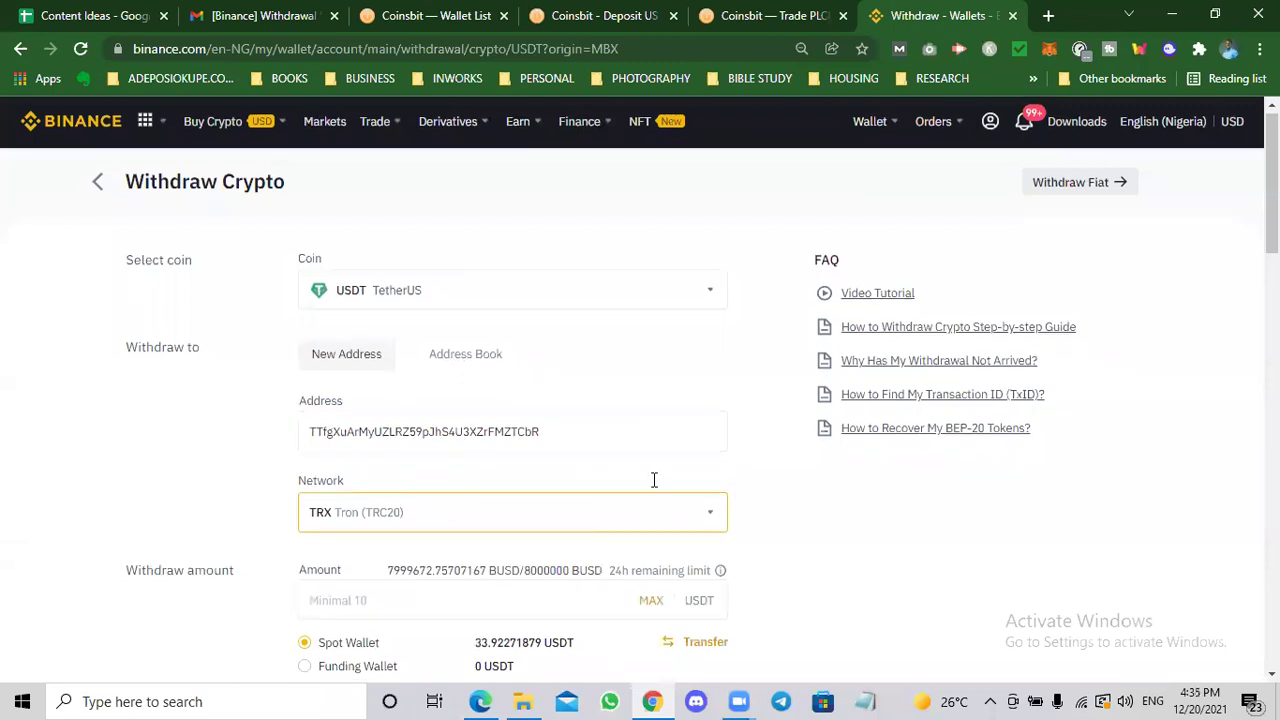
scroll(457, 571, "down", 3)
left_click(388, 324)
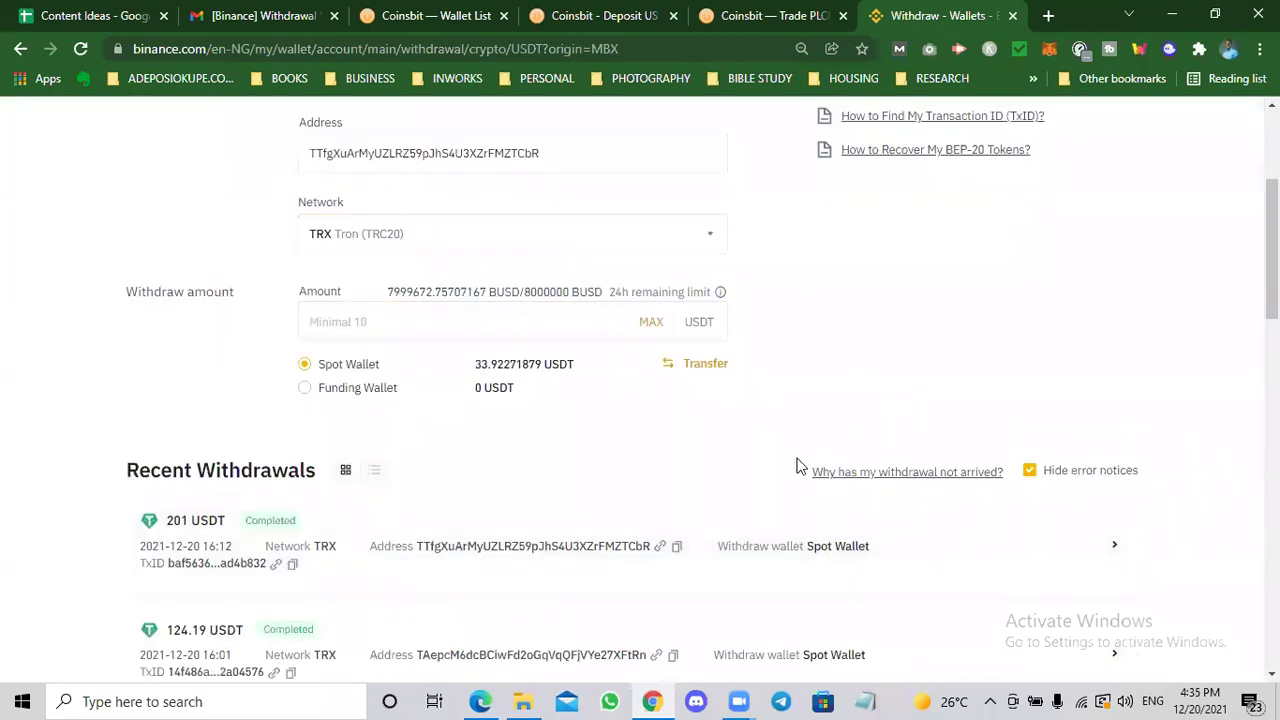
scroll(776, 467, "up", 3)
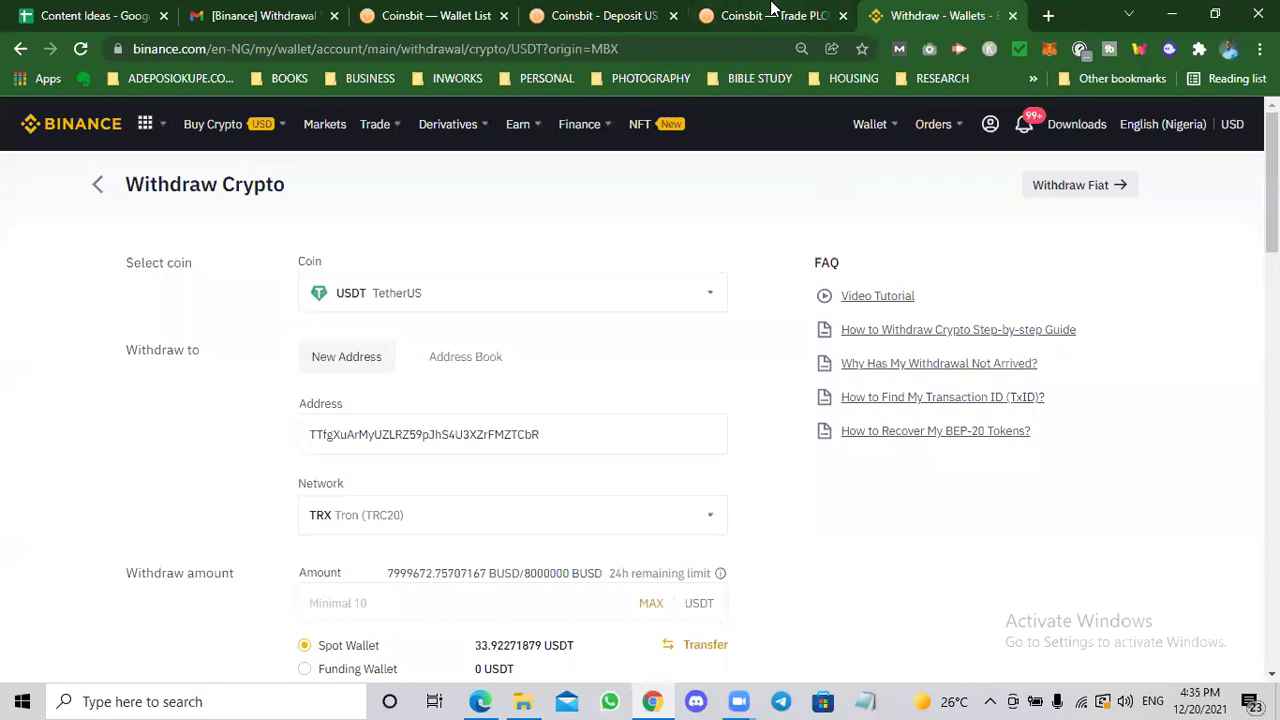
left_click(575, 10)
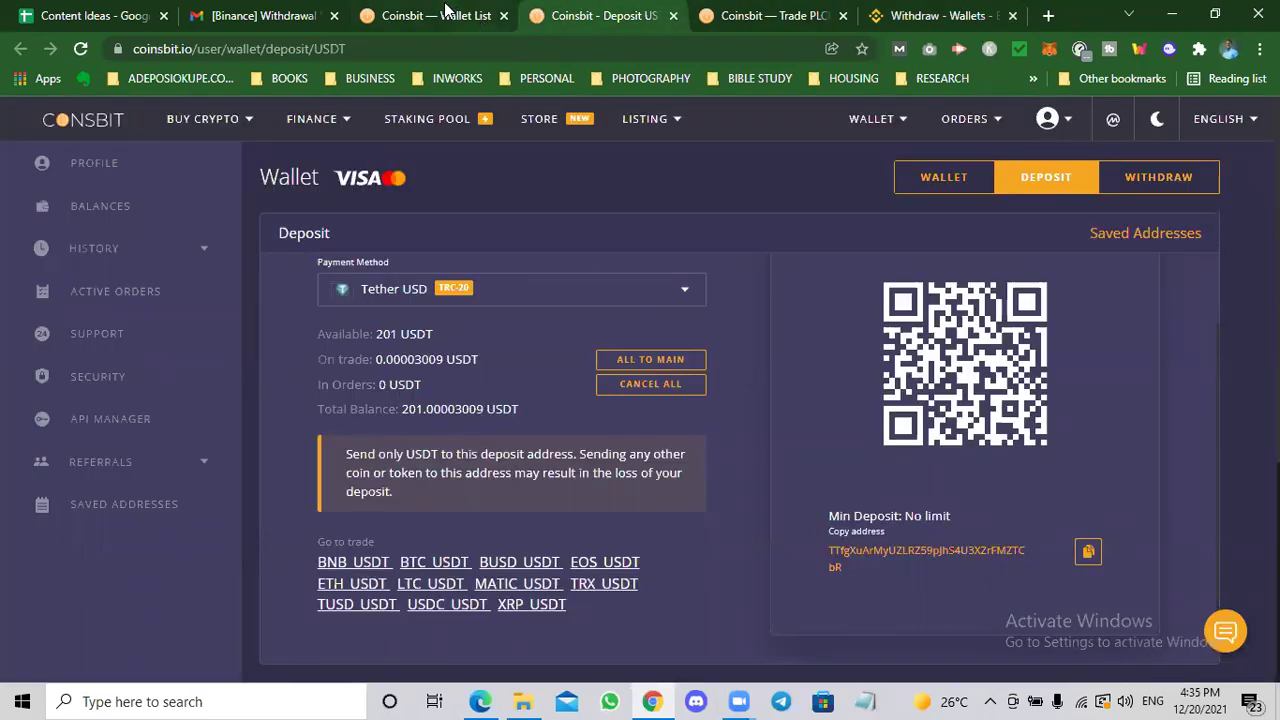
Switch to the Coinsbit Wallet List showing 201 USDT in the main balance
left_click(484, 18)
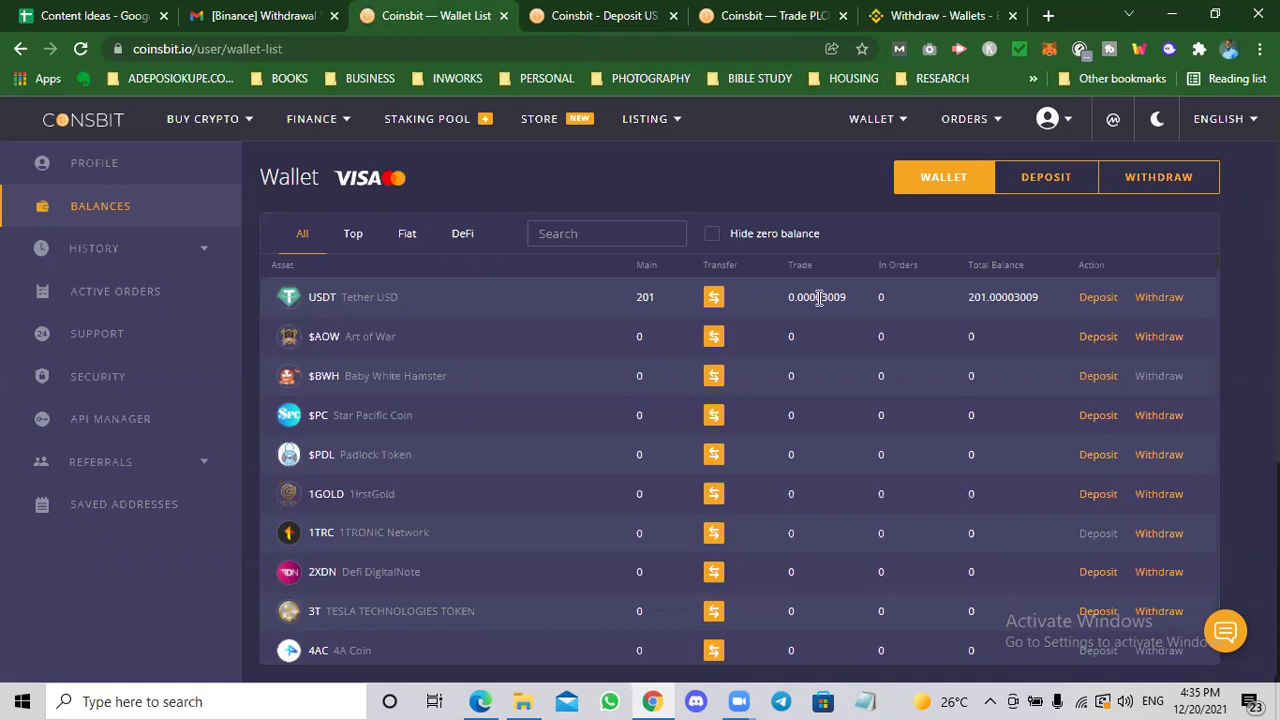
Transfer all 201 USDT from the main balance to the trade balance with MAX
left_click(738, 296)
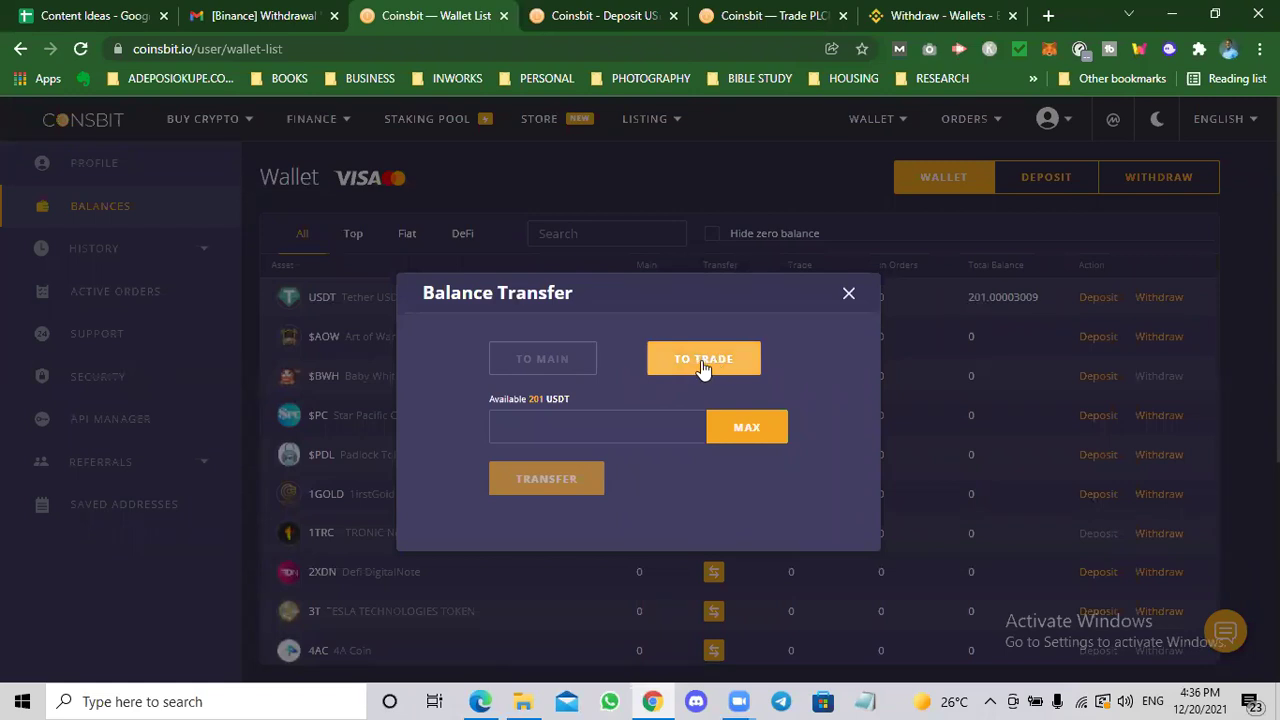
left_click(750, 430)
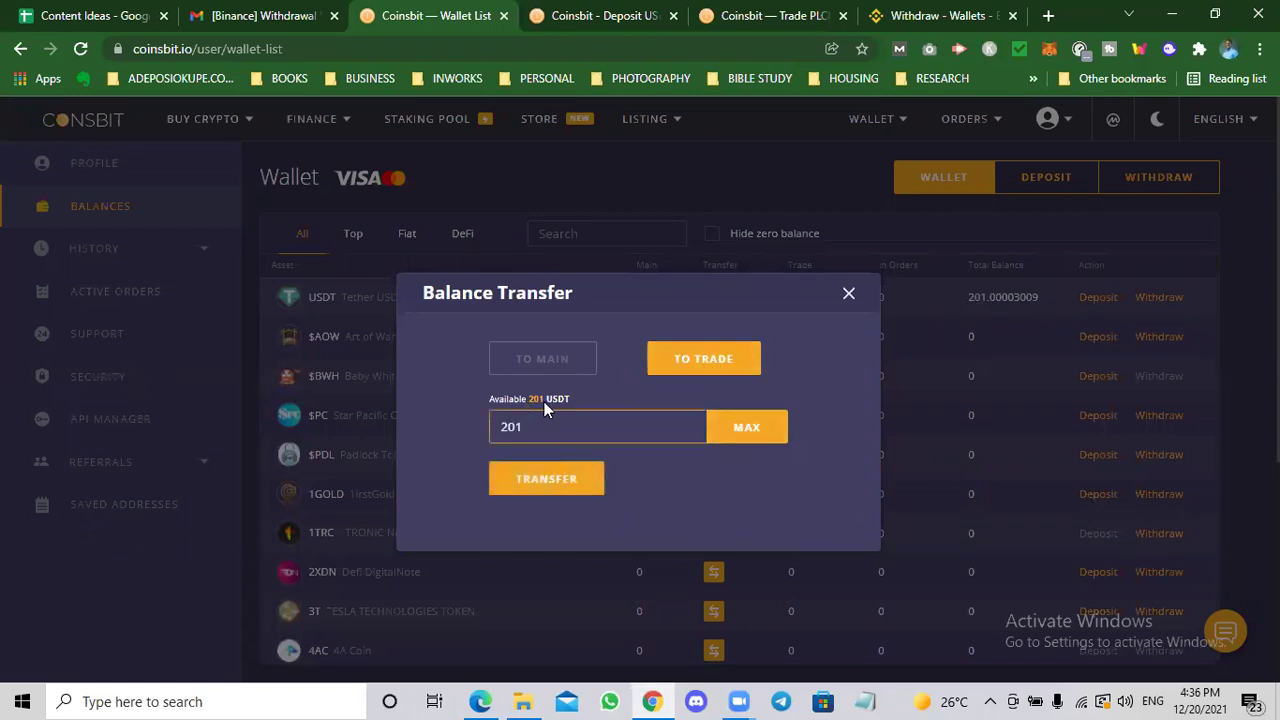
left_click(558, 486)
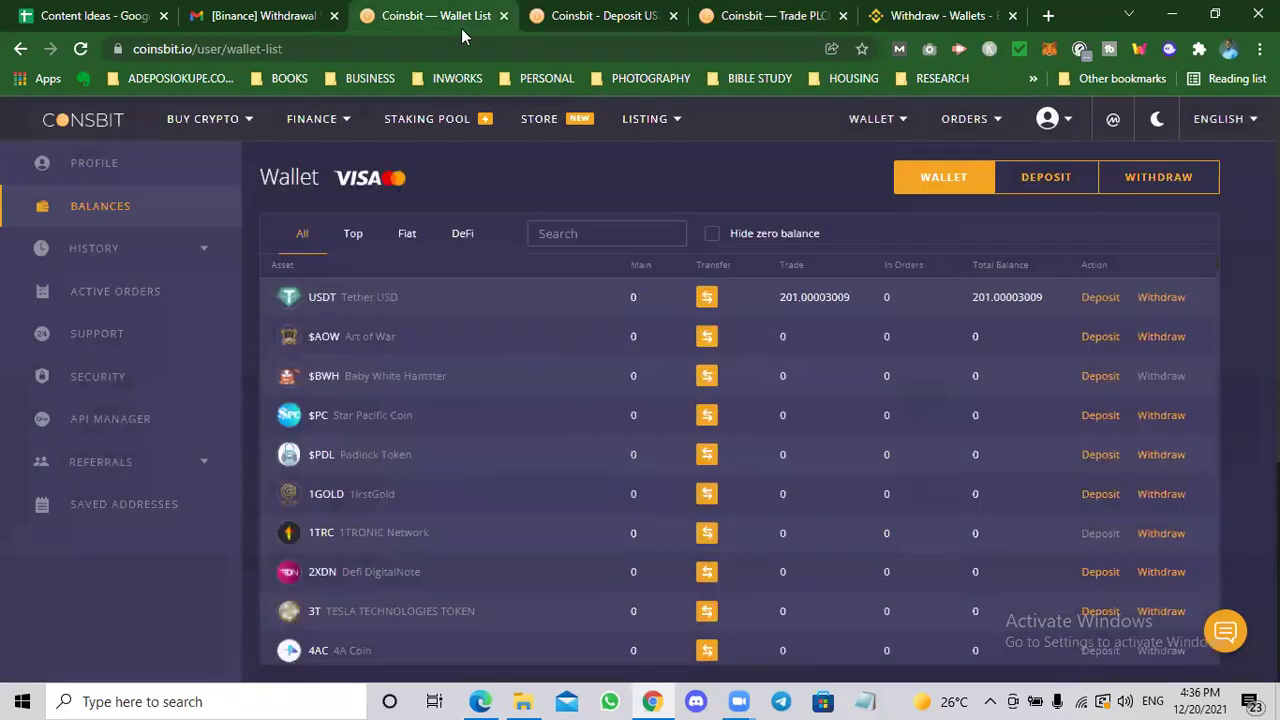
Go to CLASSIC SPOT TRADING under the BUY CRYPTO menu
mouse_move(230, 122)
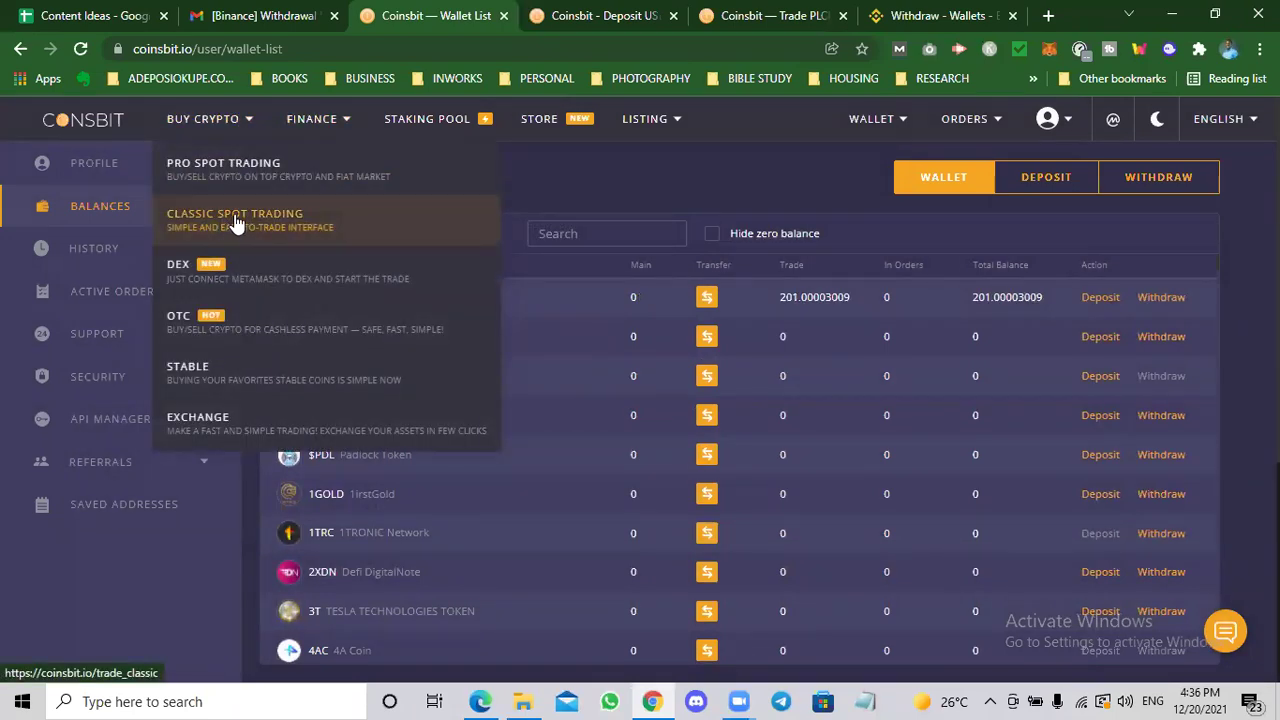
left_click(278, 229)
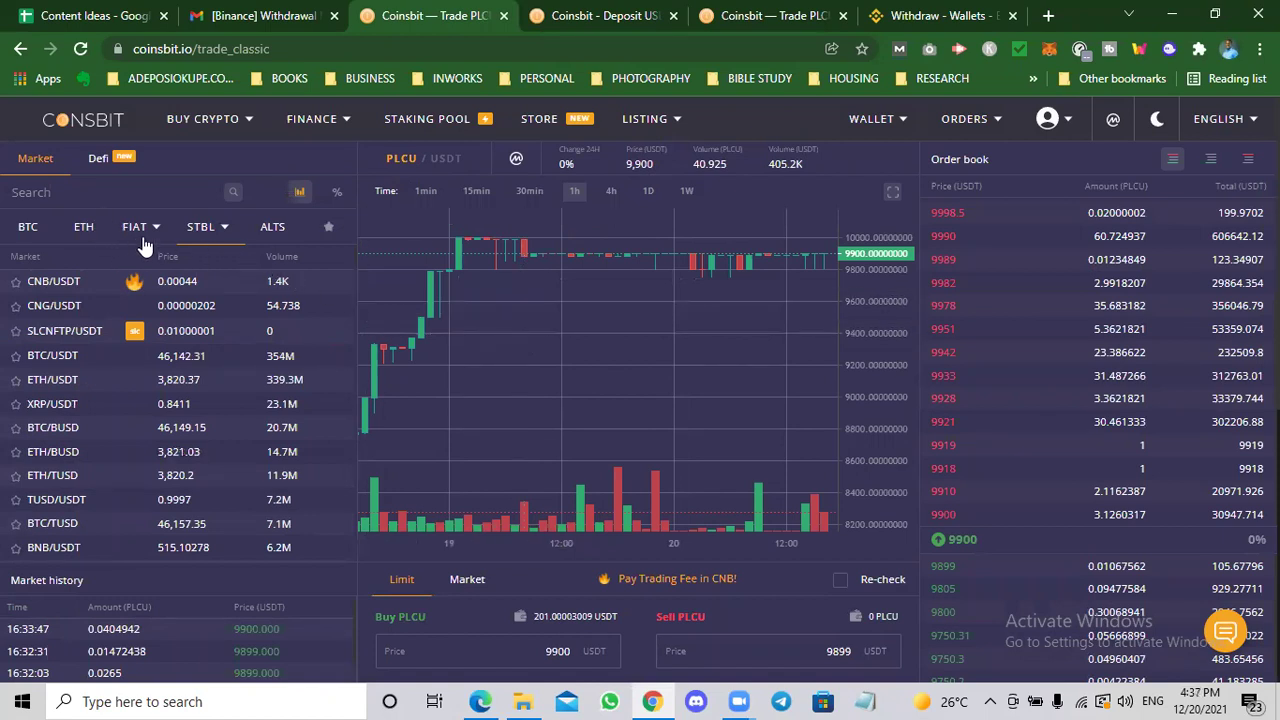
Filter the market list to USDT stablecoin pairs and search 'plcu' to isolate PLCU/USDT
left_click(220, 230)
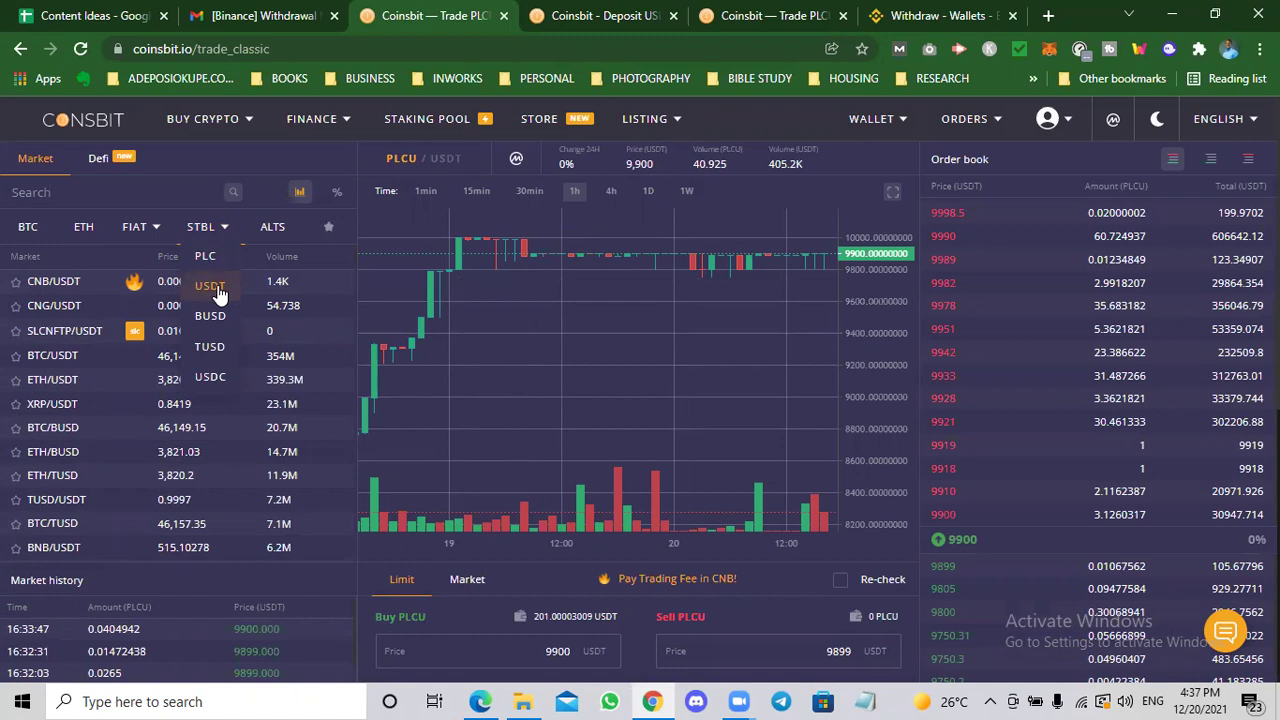
left_click(218, 290)
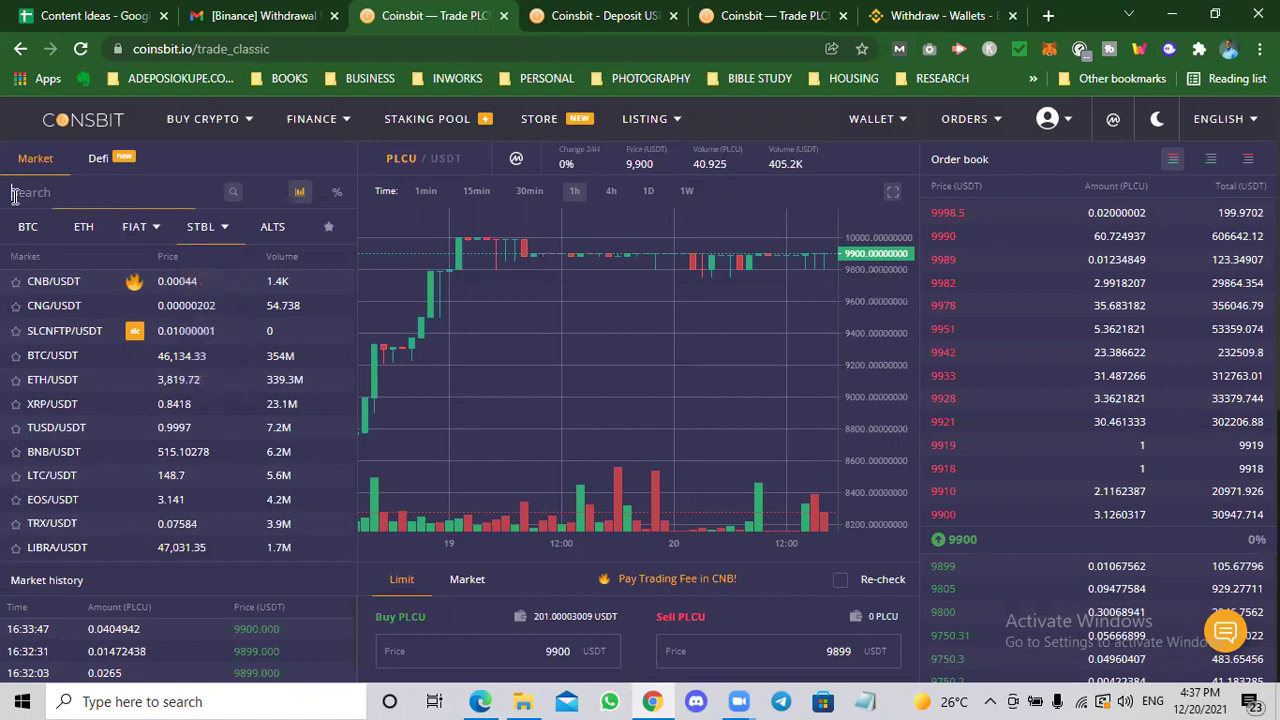
left_click(15, 196)
type("plcu")
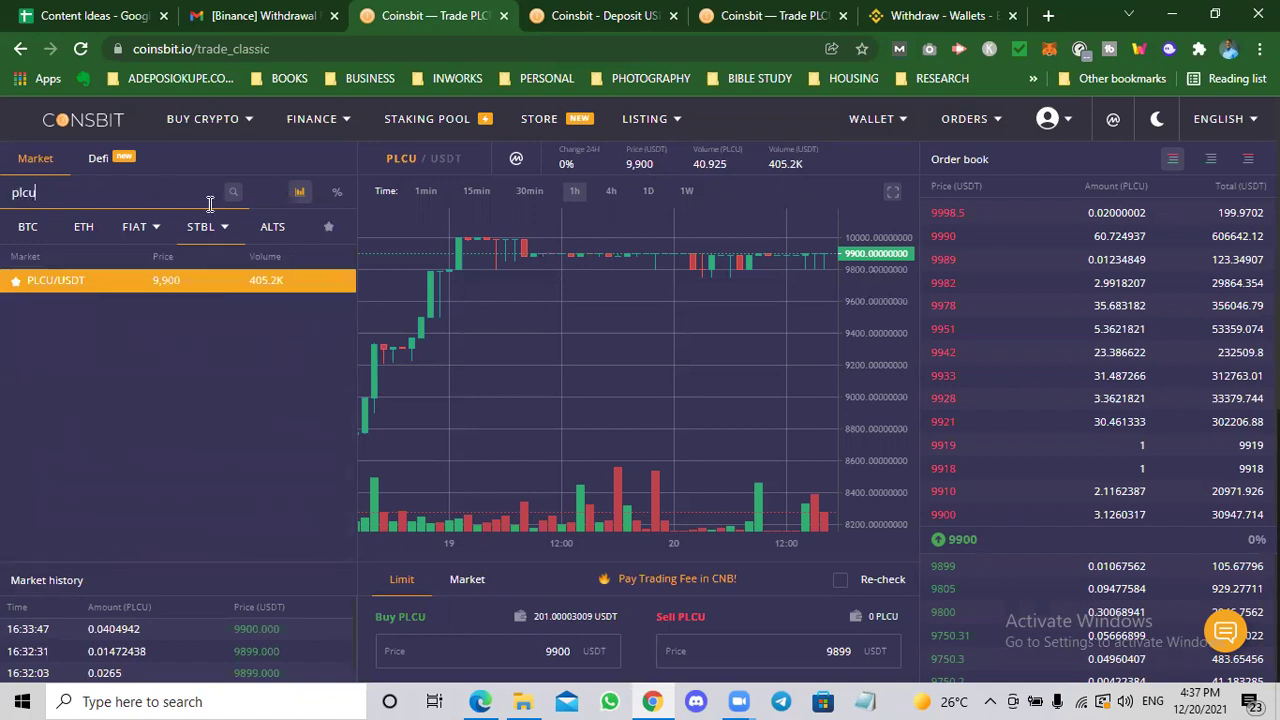
mouse_move(231, 233)
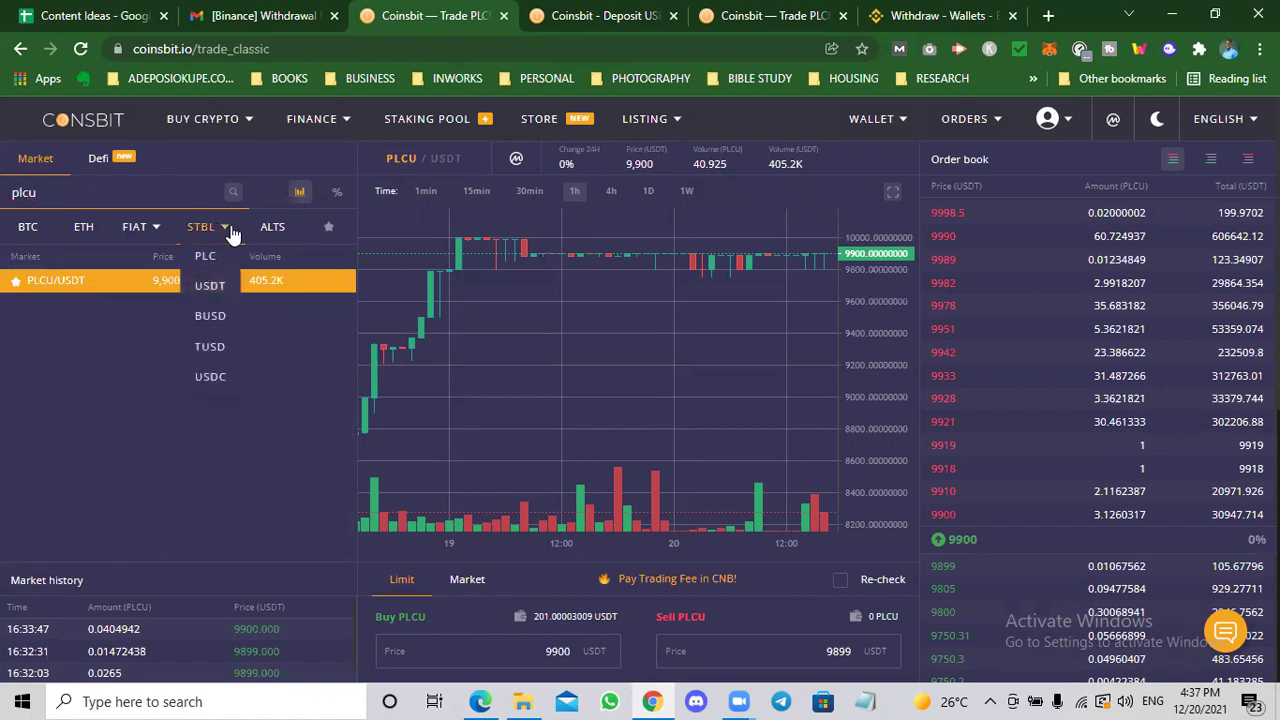
left_click(212, 287)
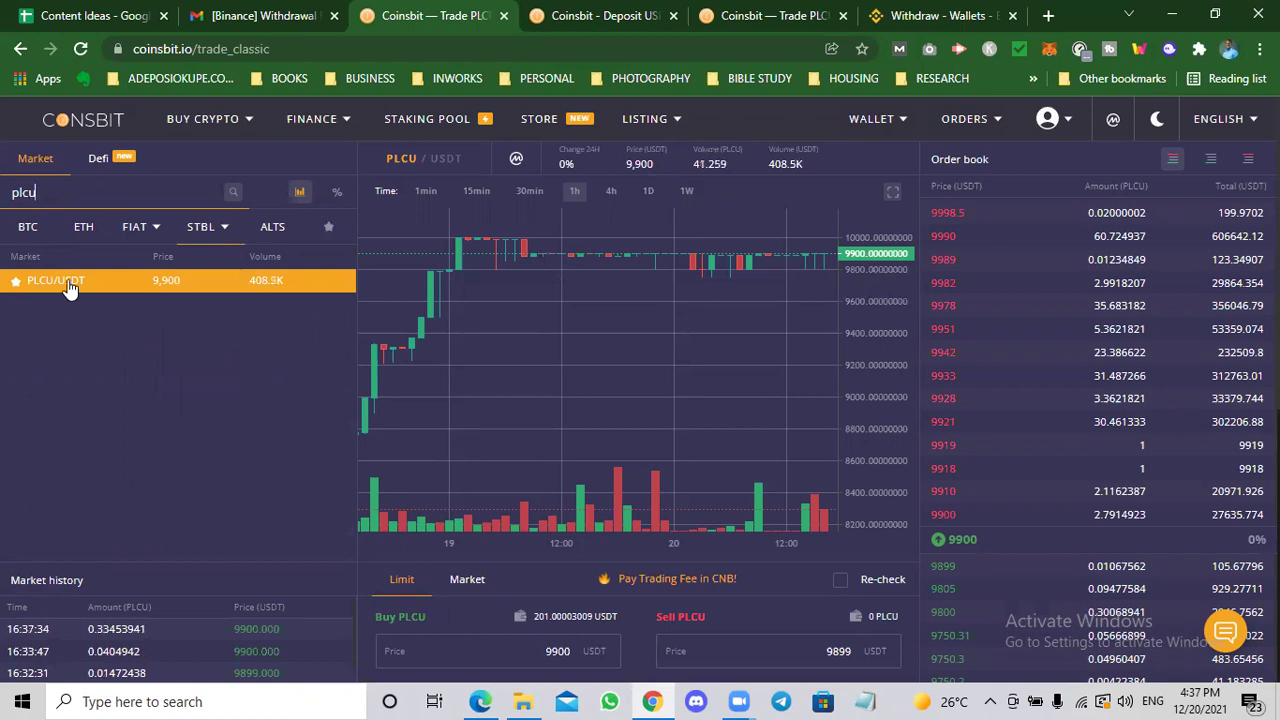
left_click_drag(722, 288, 678, 318)
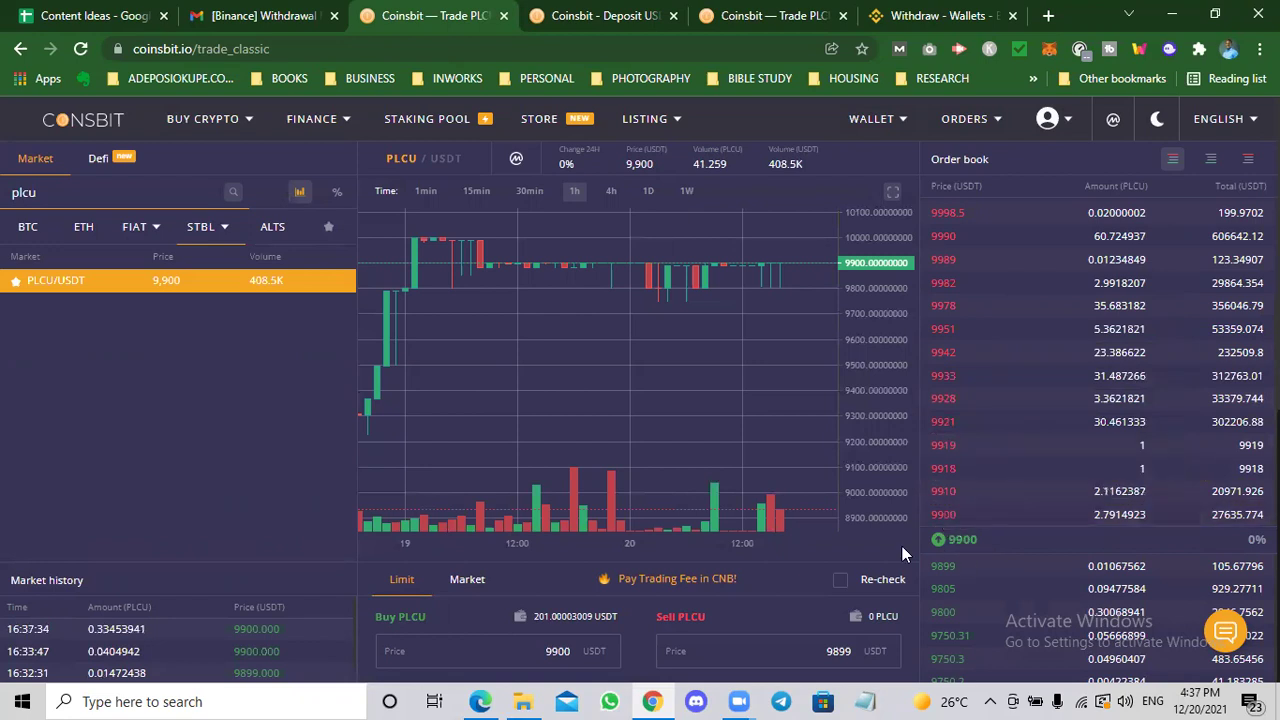
Scroll to the Buy PLCU form and apply the 100% amount option at 9900 USDT
scroll(909, 533, "down", 3)
scroll(890, 604, "down", 2)
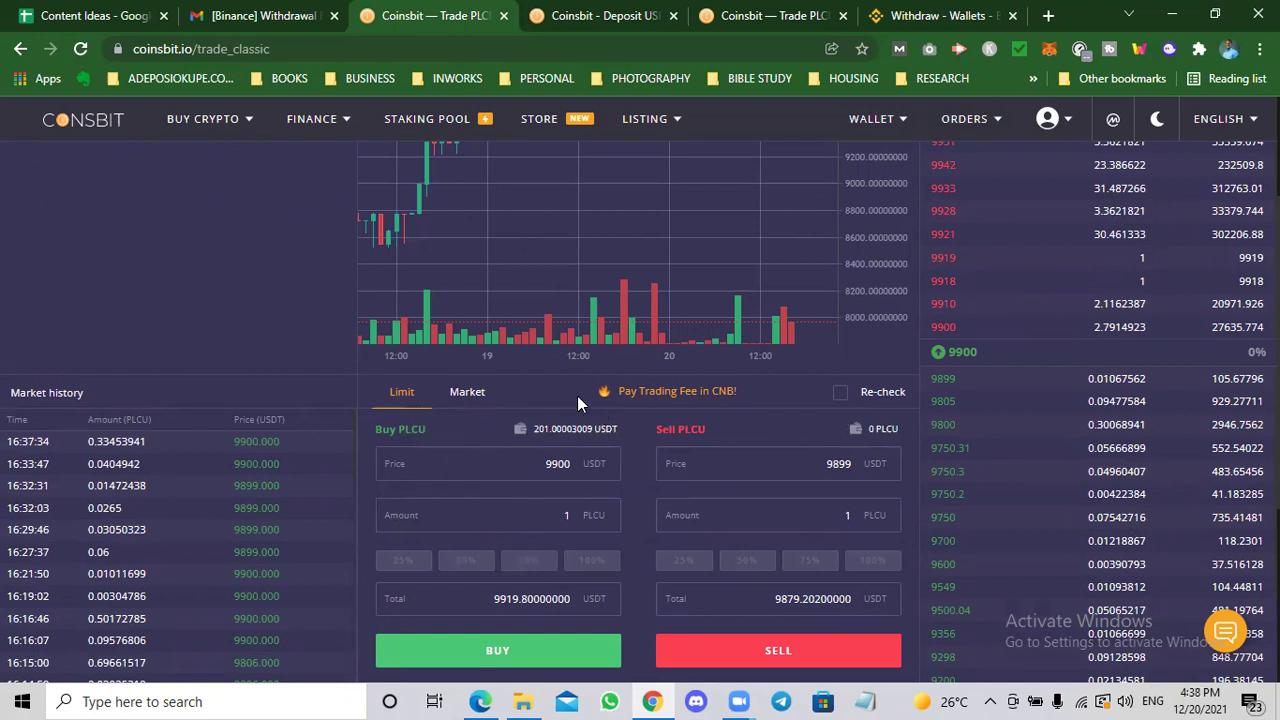
scroll(330, 443, "up", 2)
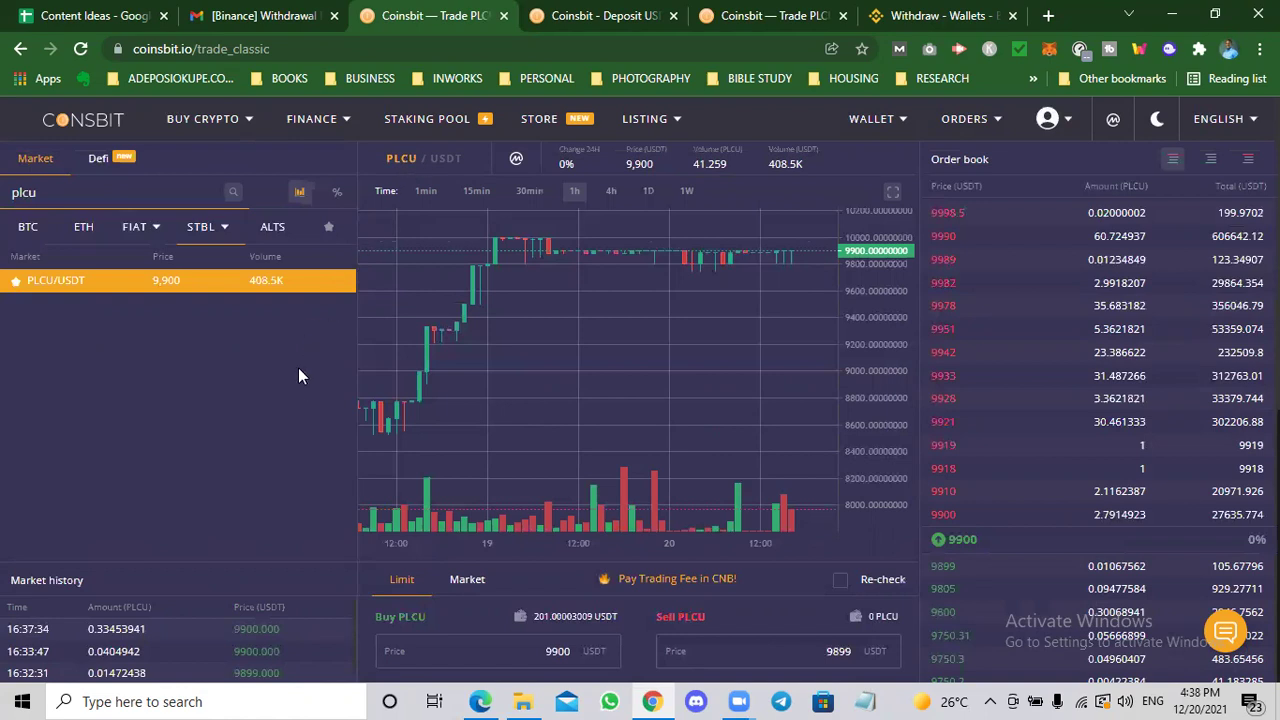
scroll(300, 370, "down", 2)
scroll(334, 313, "down", 2)
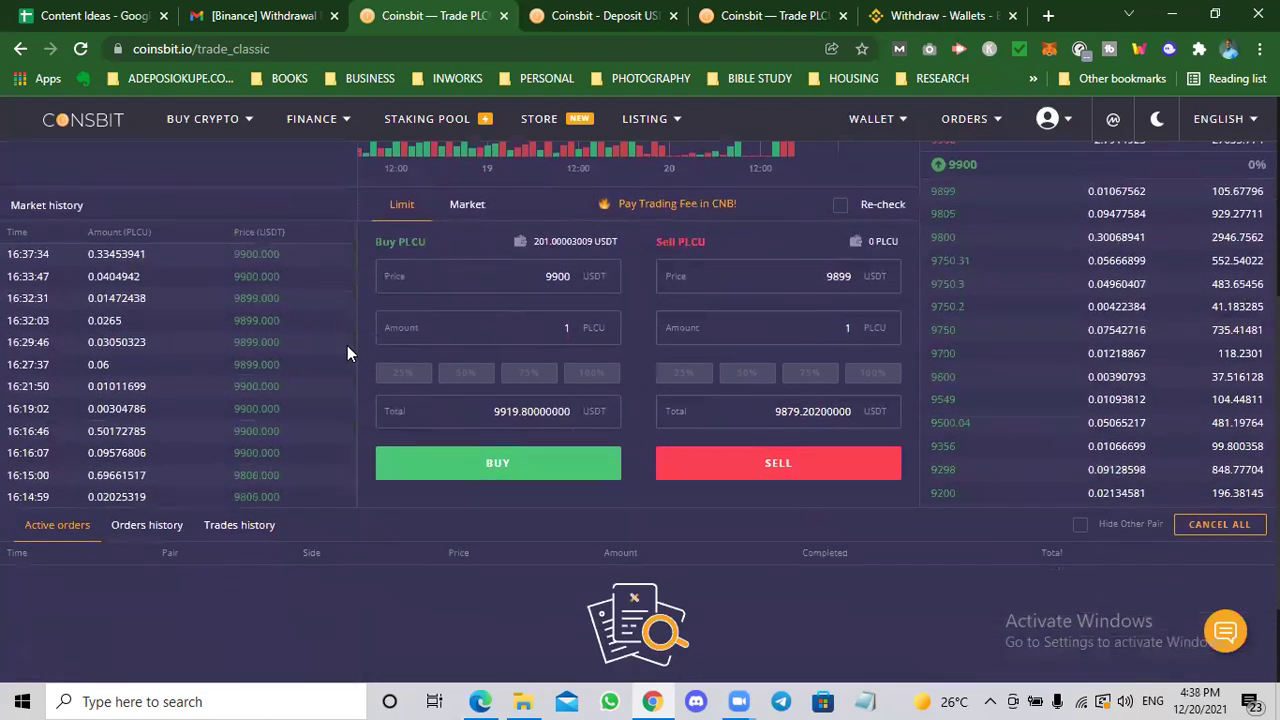
scroll(349, 368, "up", 1)
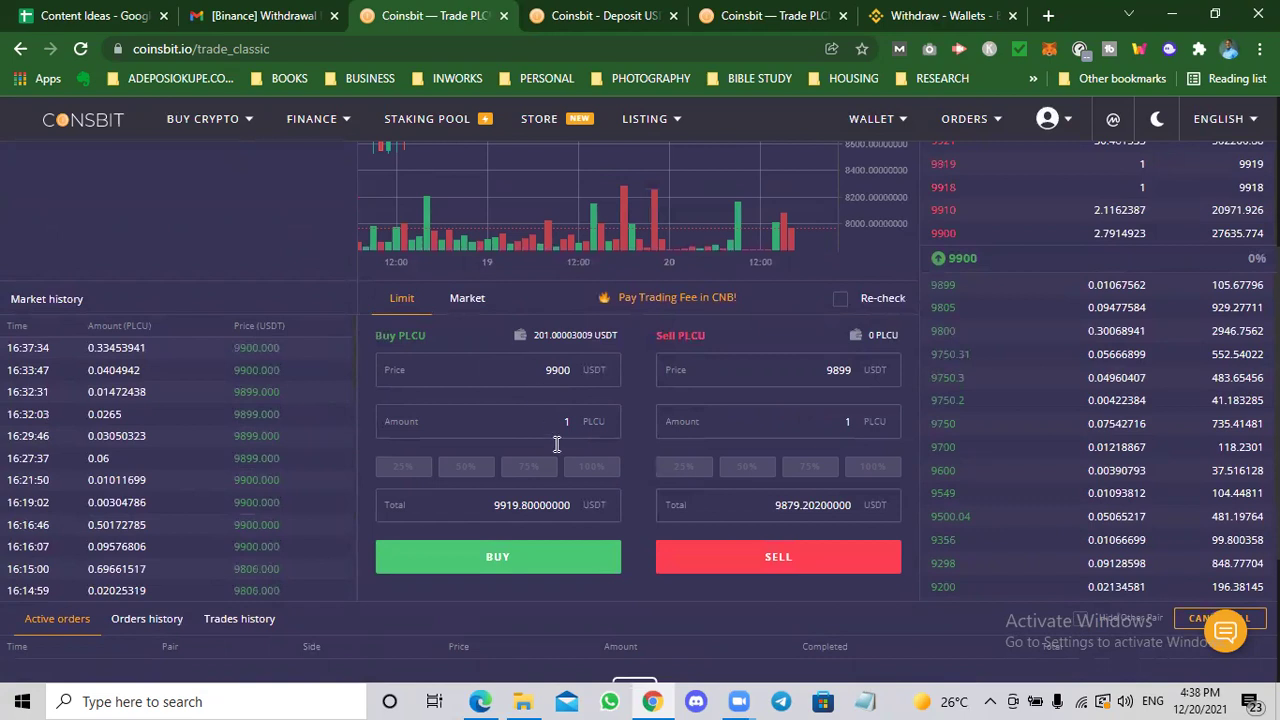
left_click(587, 470)
Try the 75%, 50% and 25% balance options on the PLCU buy form
left_click(529, 472)
left_click(471, 475)
left_click(418, 467)
Test a 10 USDT total and 0.02 PLCU amount, then settle on 100% of the balance
left_click(503, 423)
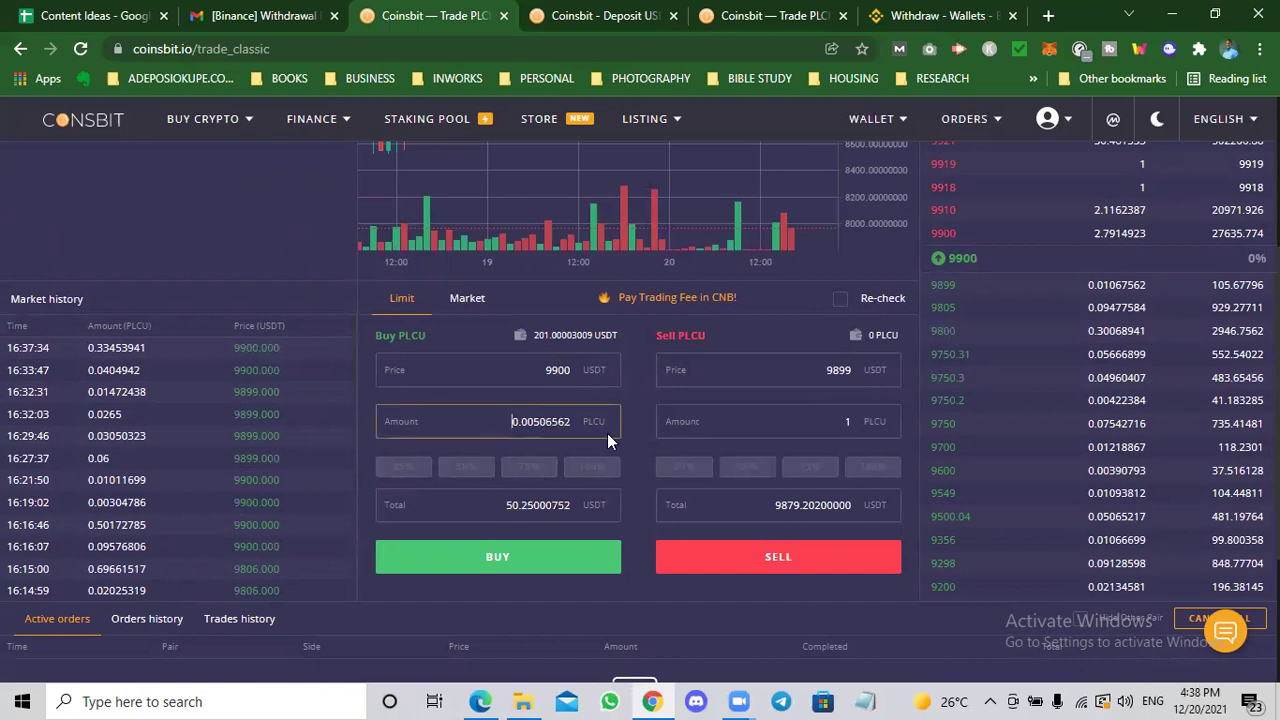
key("ctrl+a")
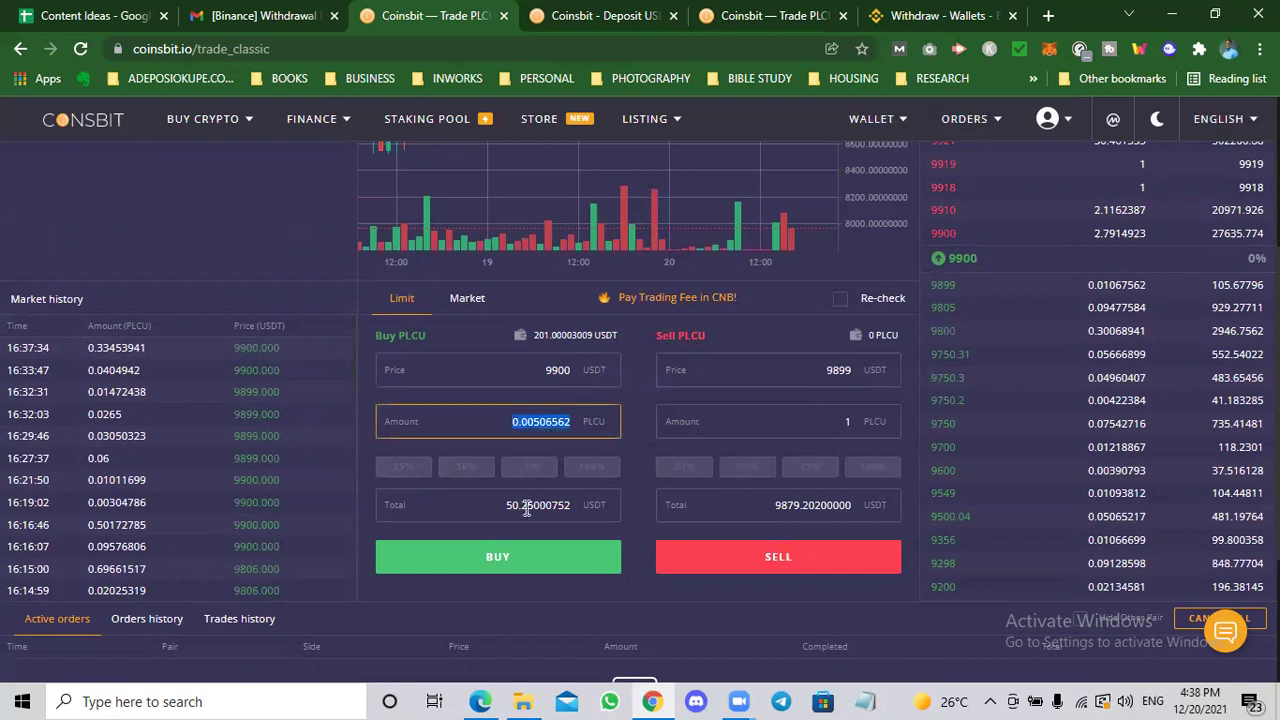
left_click(504, 505)
double_click(578, 505)
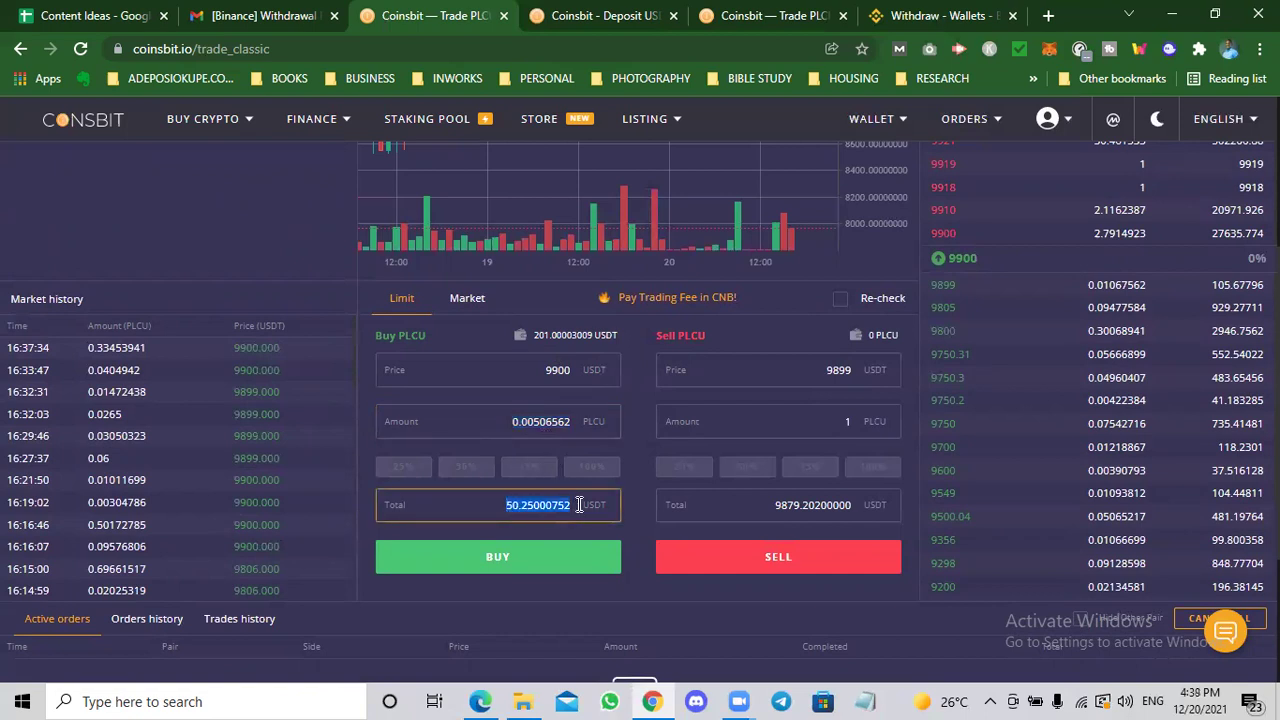
type("10")
left_click_drag(508, 422, 589, 425)
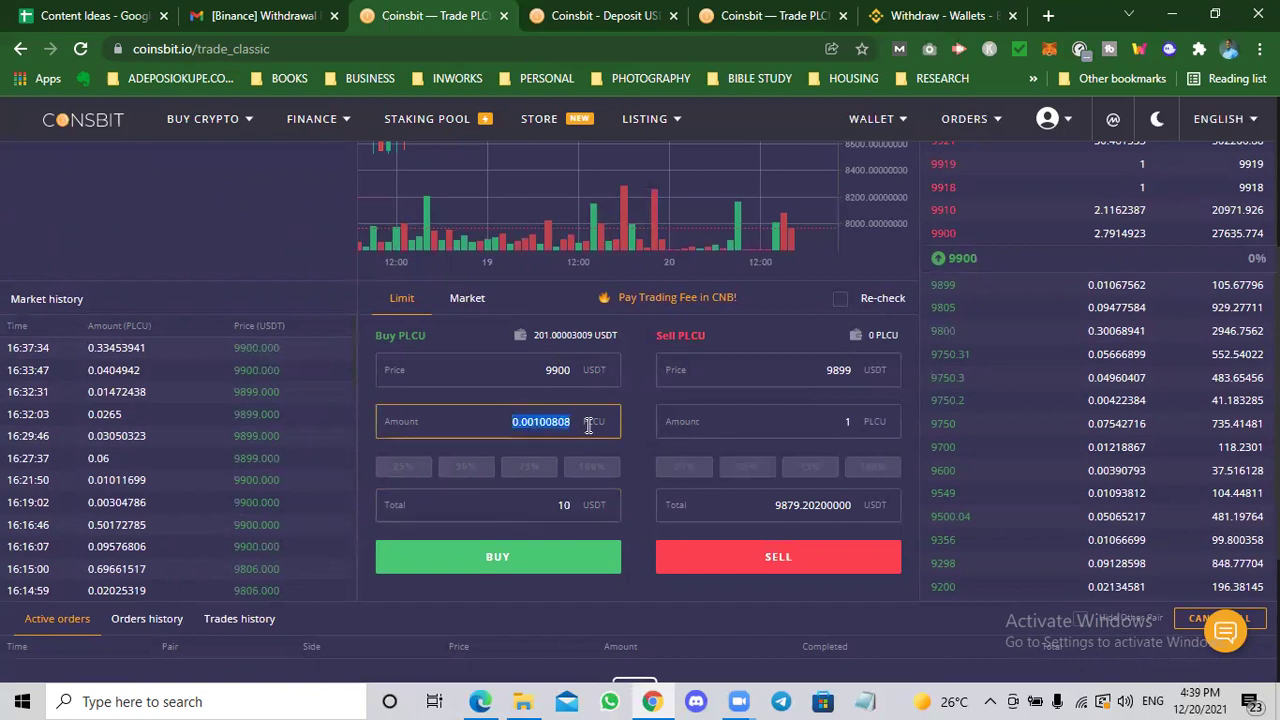
type("0.02")
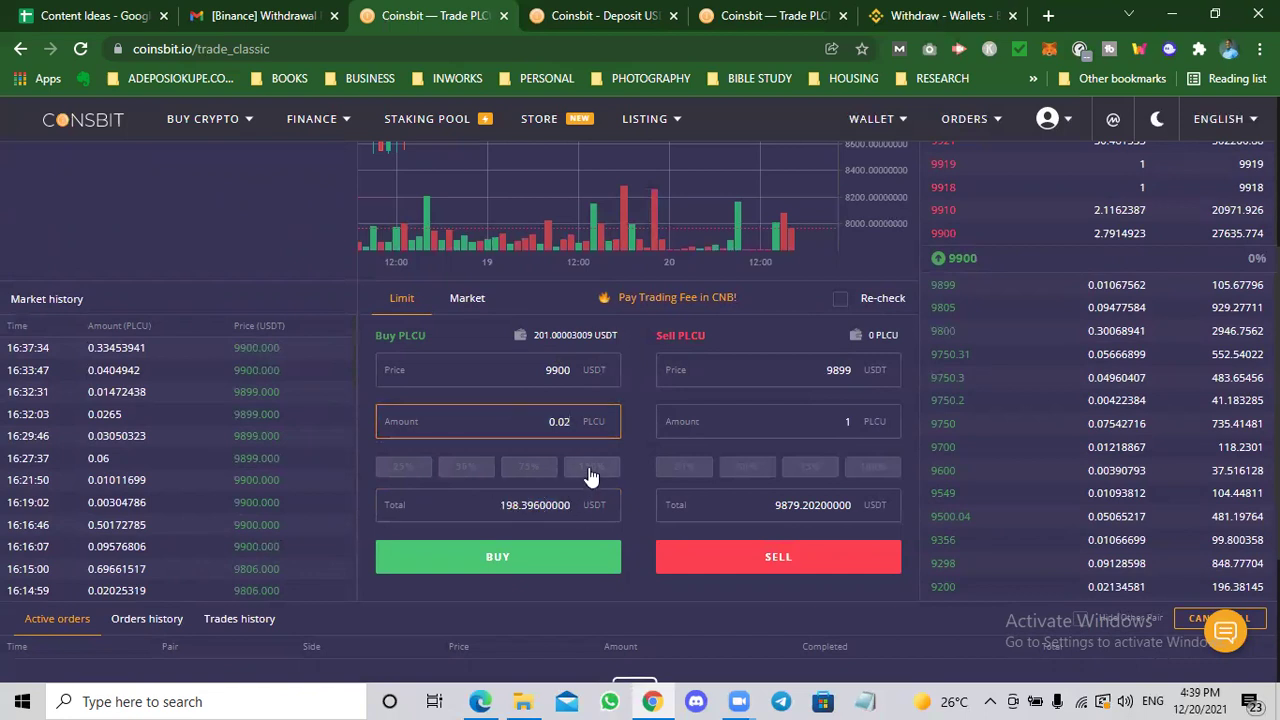
left_click(590, 468)
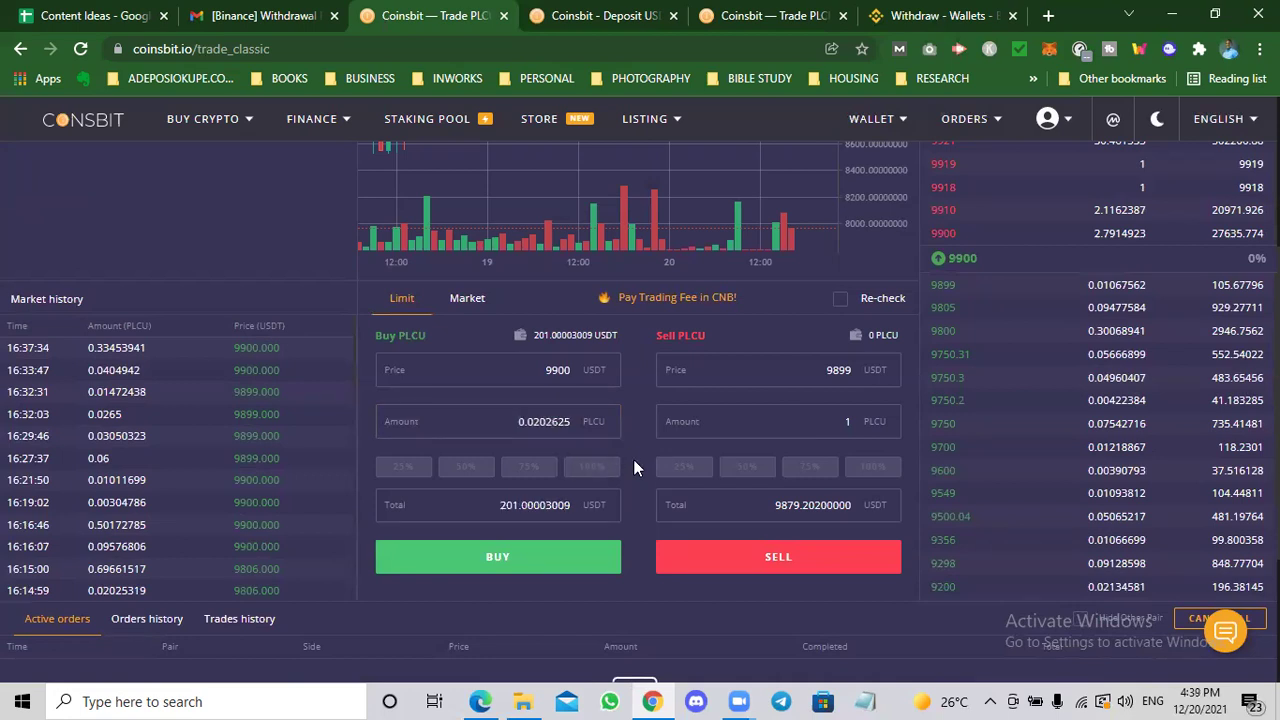
scroll(632, 491, "up", 1)
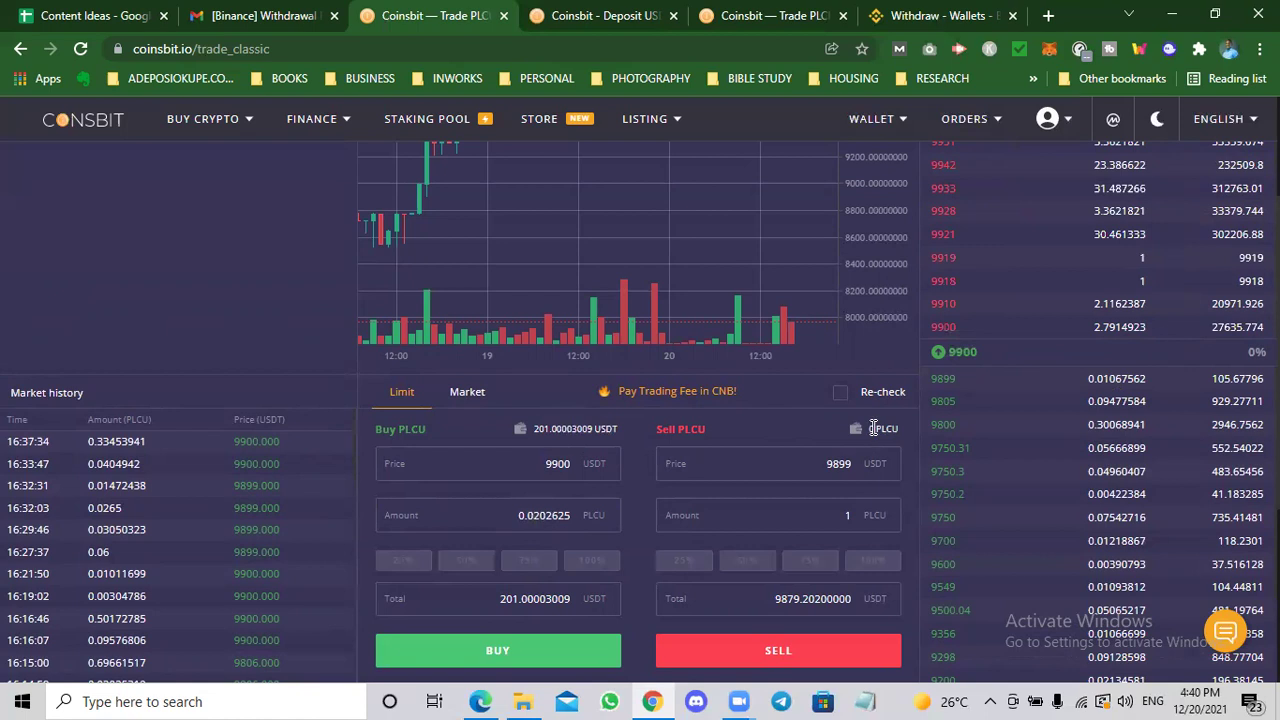
scroll(905, 429, "down", 1)
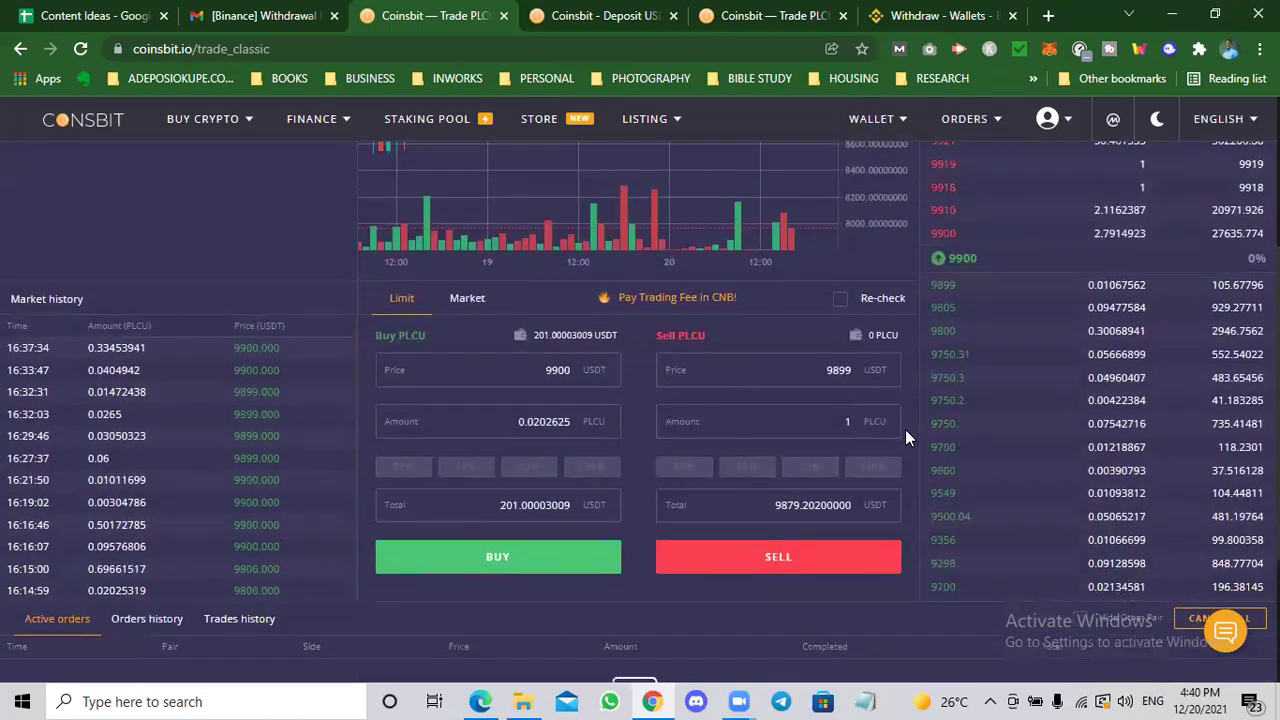
Place the buy for 0.0202625 PLCU at 9900 and review Orders history and Active orders
left_click(518, 560)
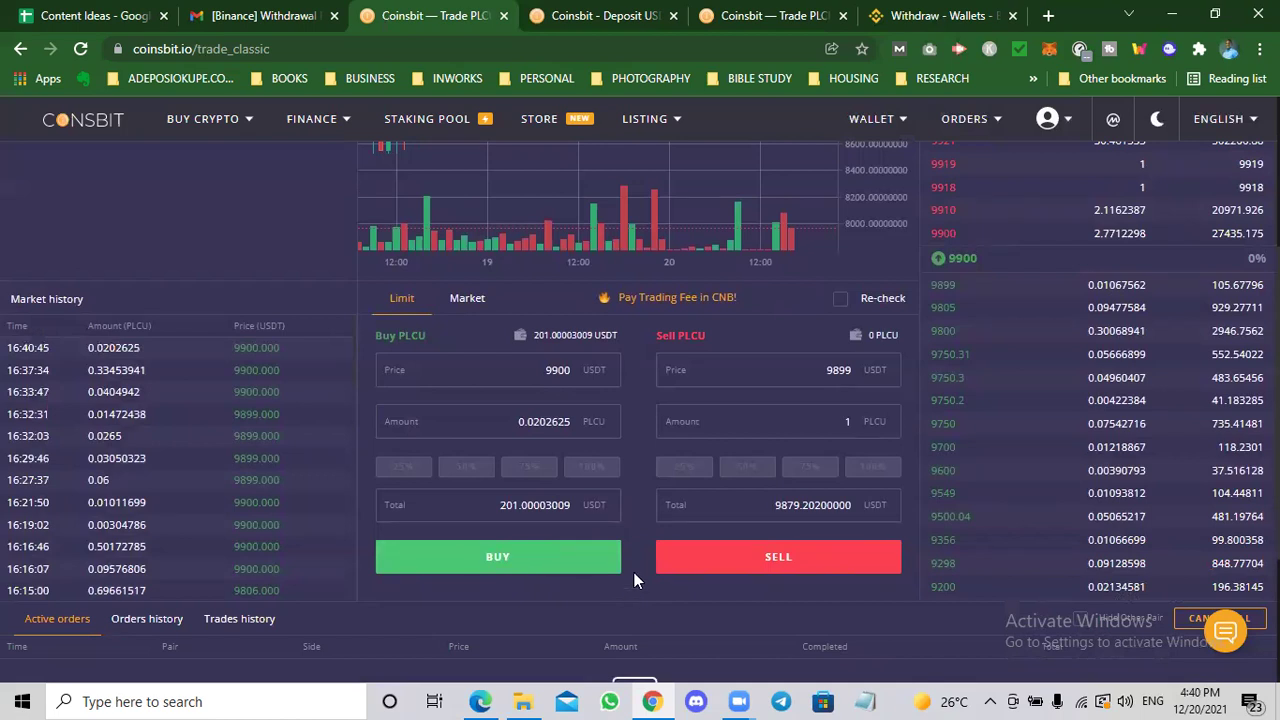
scroll(634, 580, "up", 1)
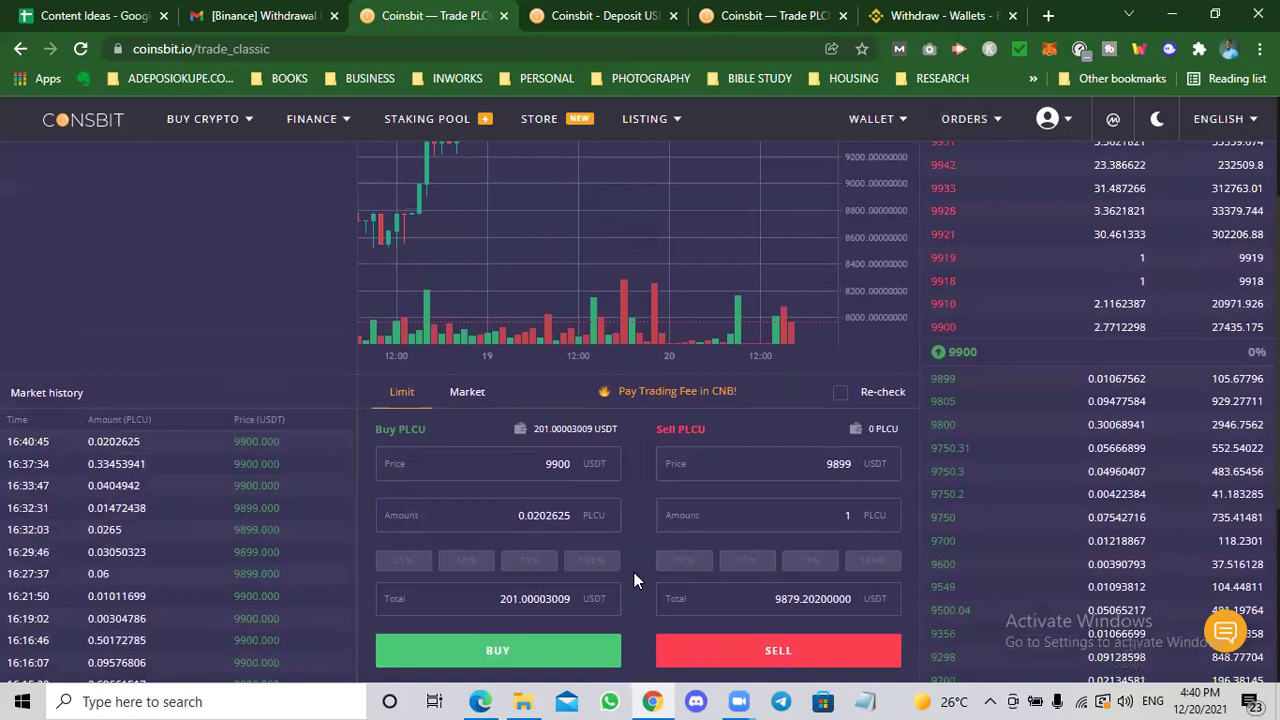
scroll(634, 572, "down", 2)
scroll(634, 580, "up", 2)
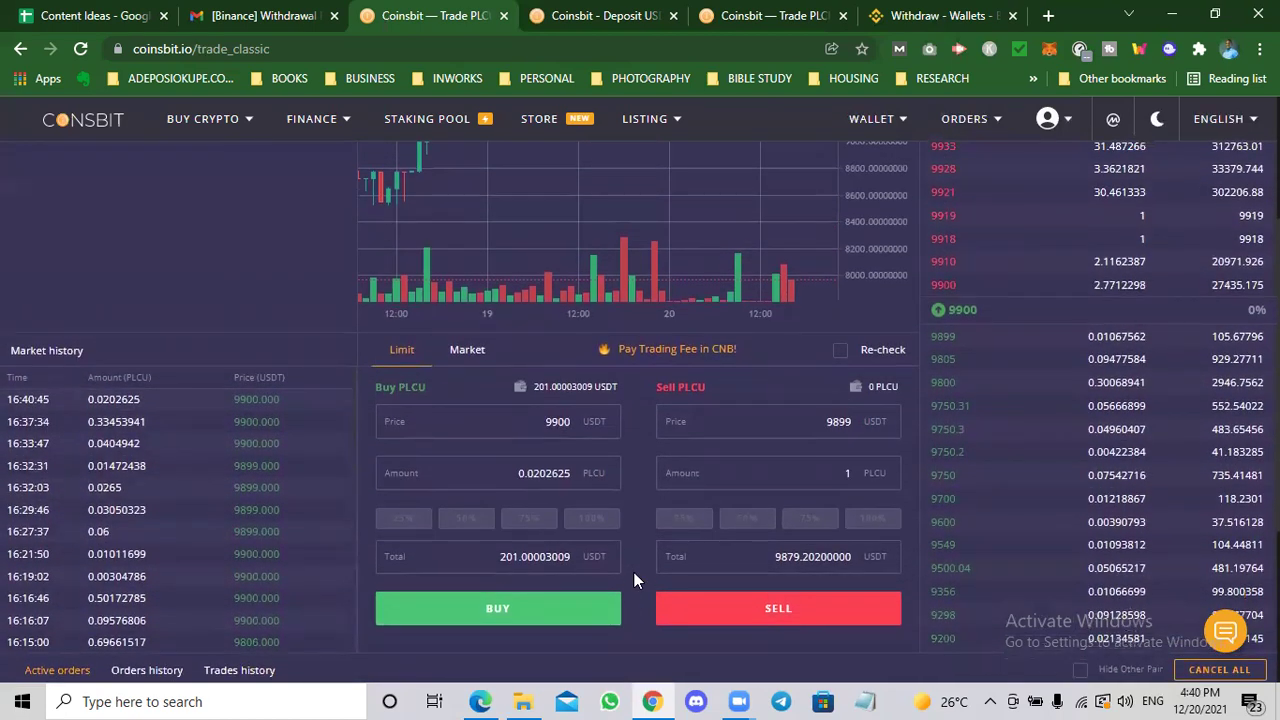
scroll(634, 580, "down", 3)
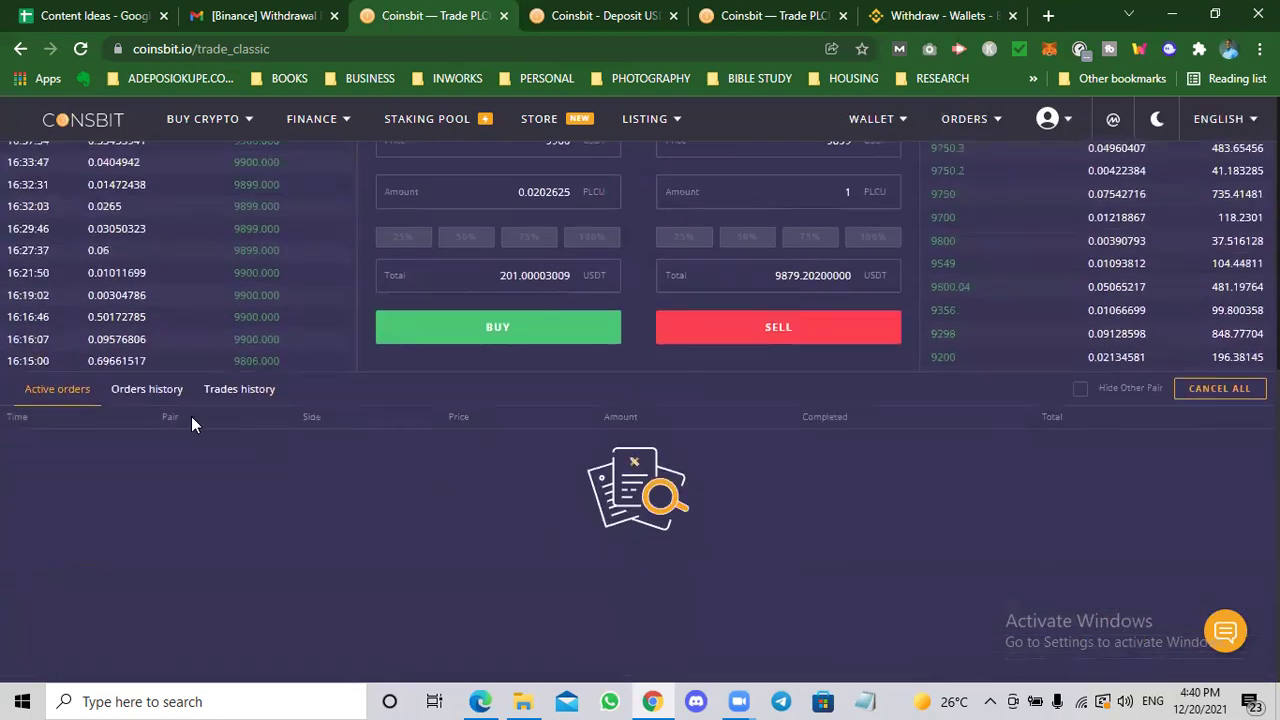
left_click(143, 390)
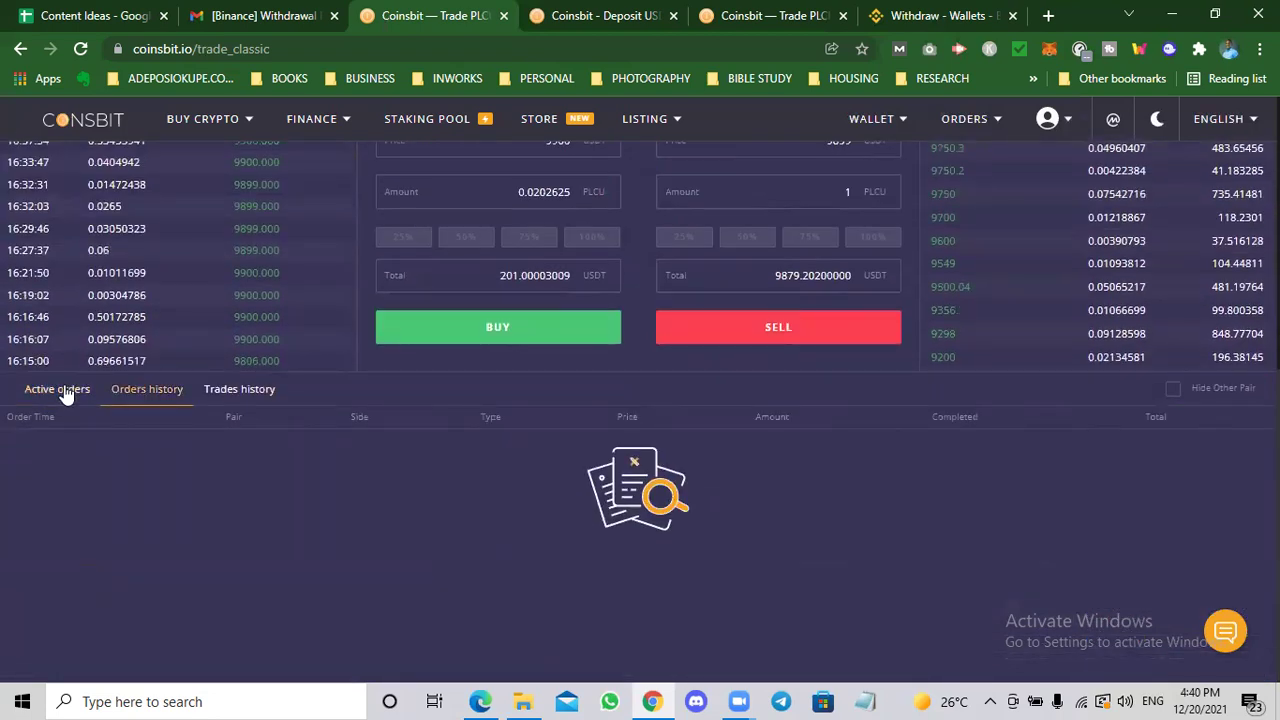
left_click(65, 391)
scroll(643, 390, "up", 4)
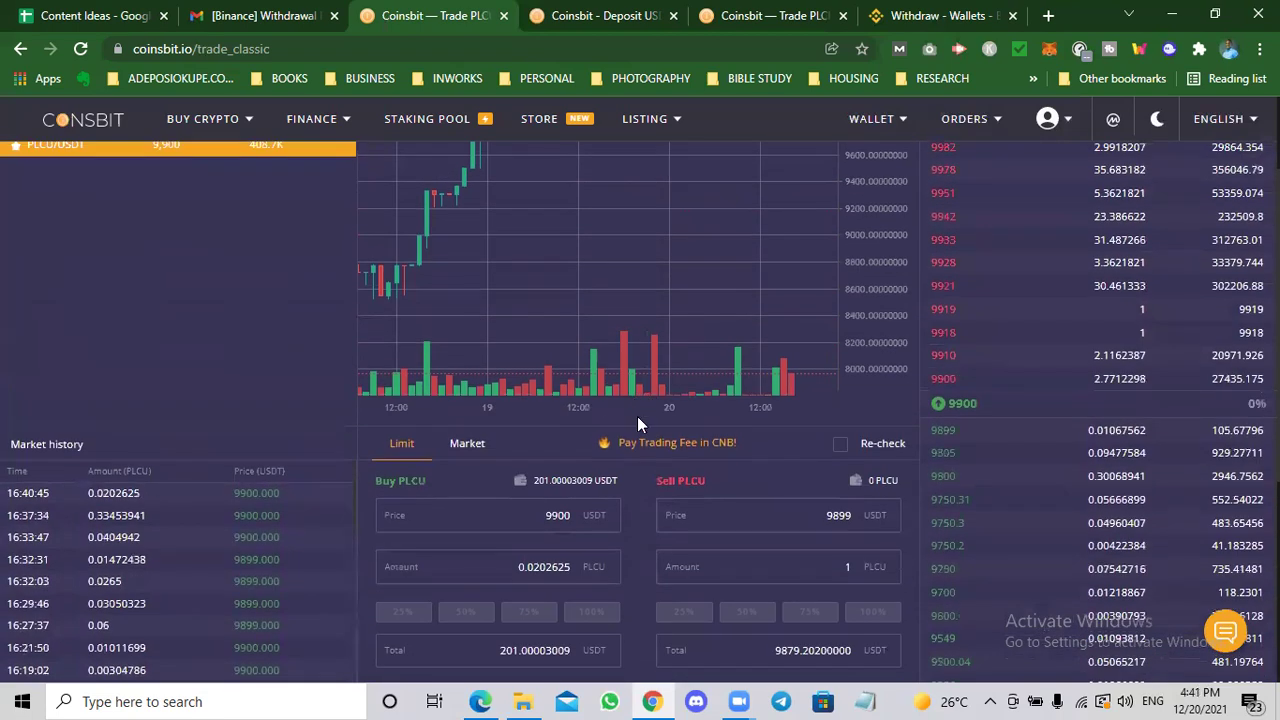
scroll(630, 465, "down", 2)
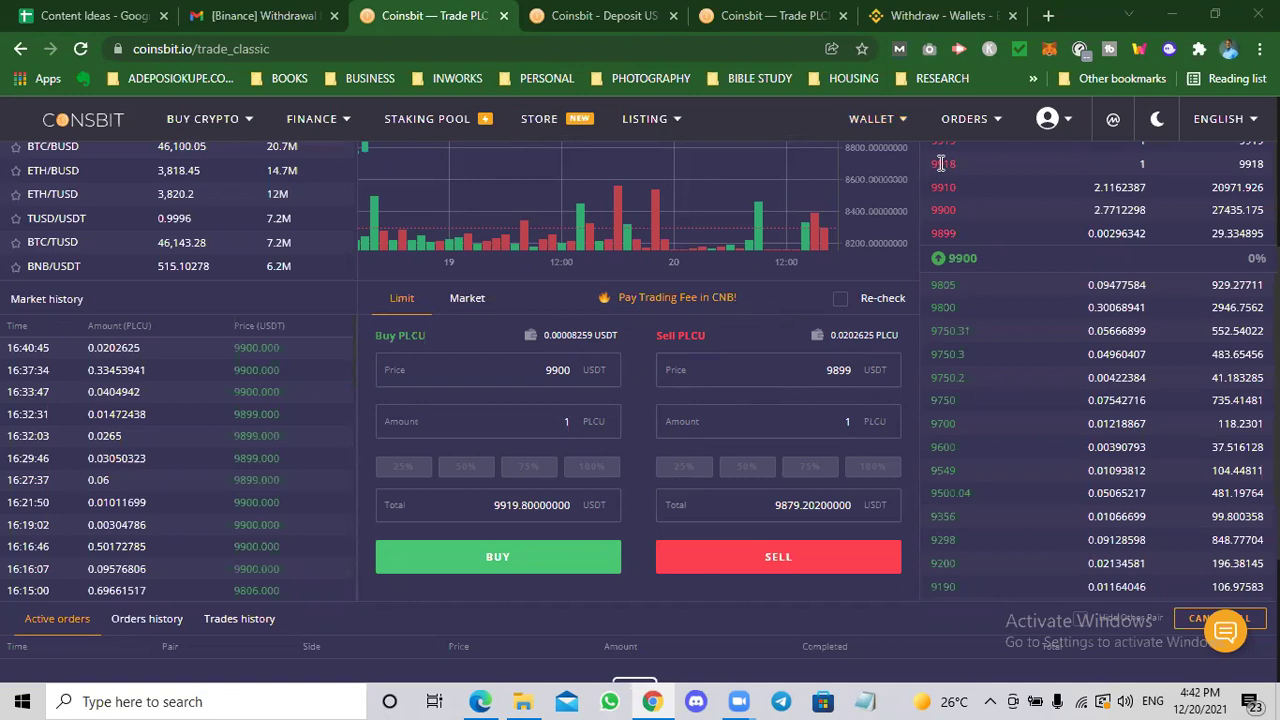
Return to the Wallet Balance list and scroll up to PLCU's 0.0202625 total balance
mouse_move(888, 122)
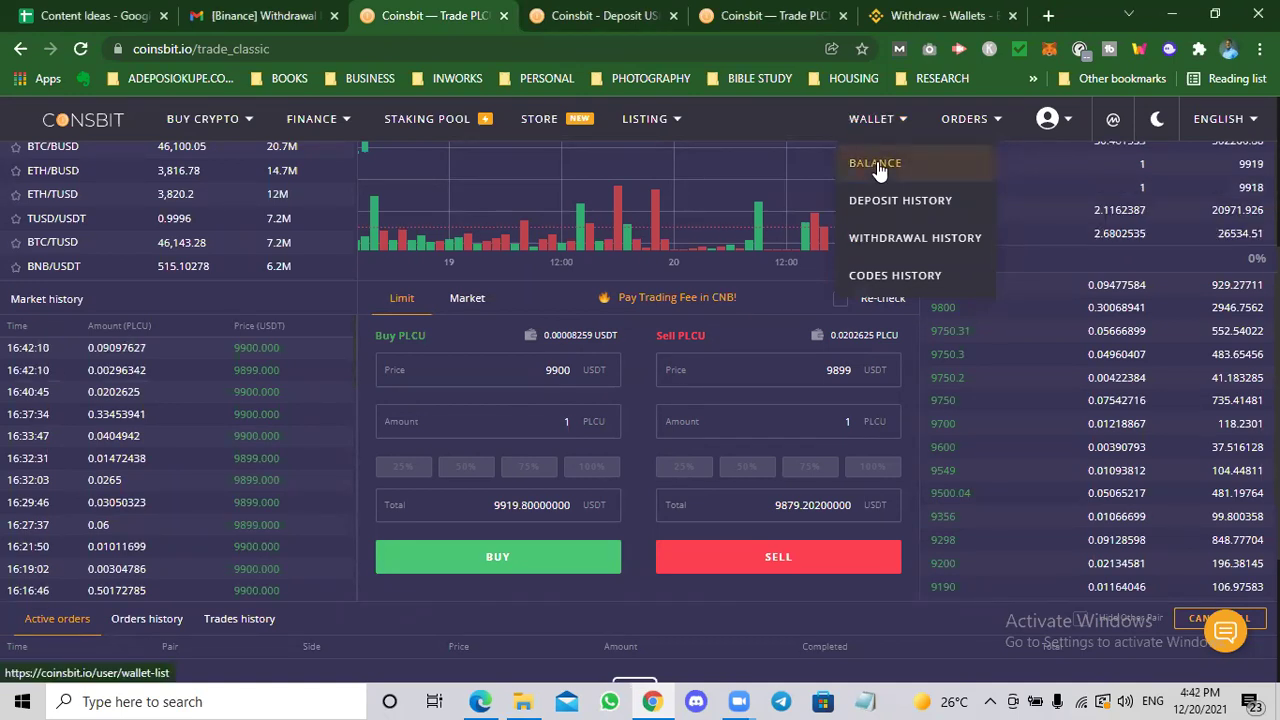
left_click(877, 166)
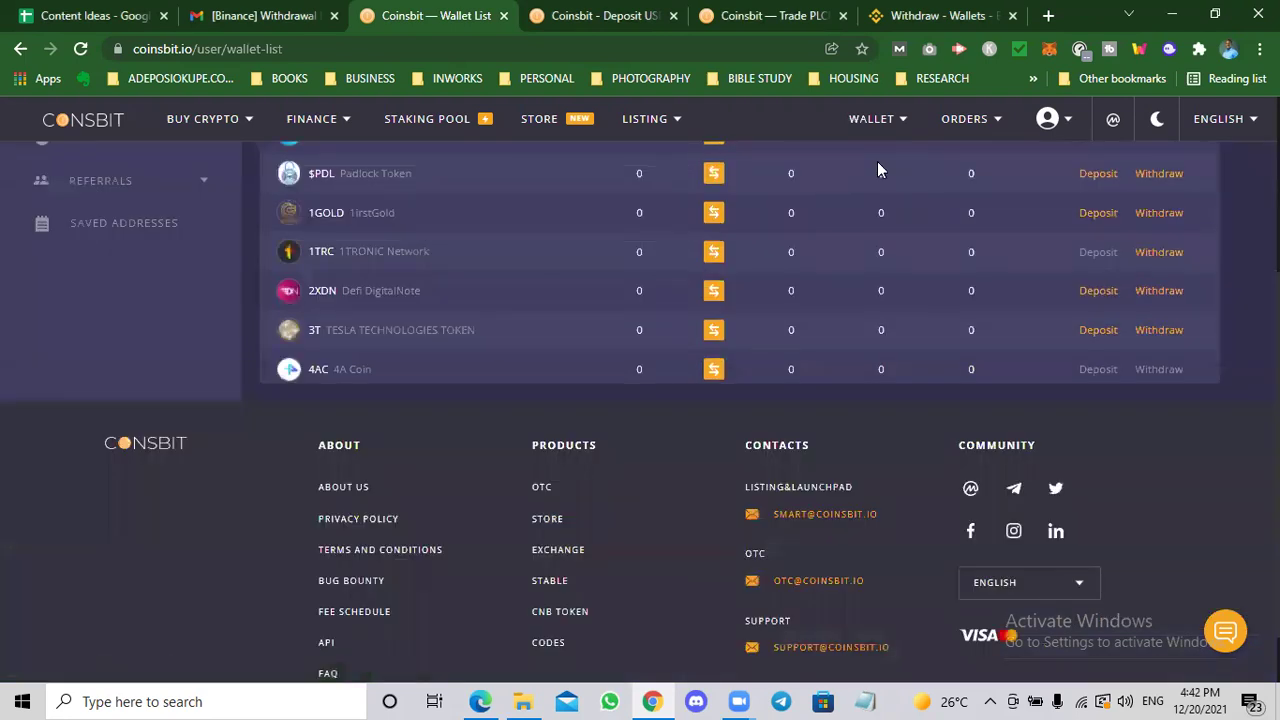
scroll(1240, 325, "up", 3)
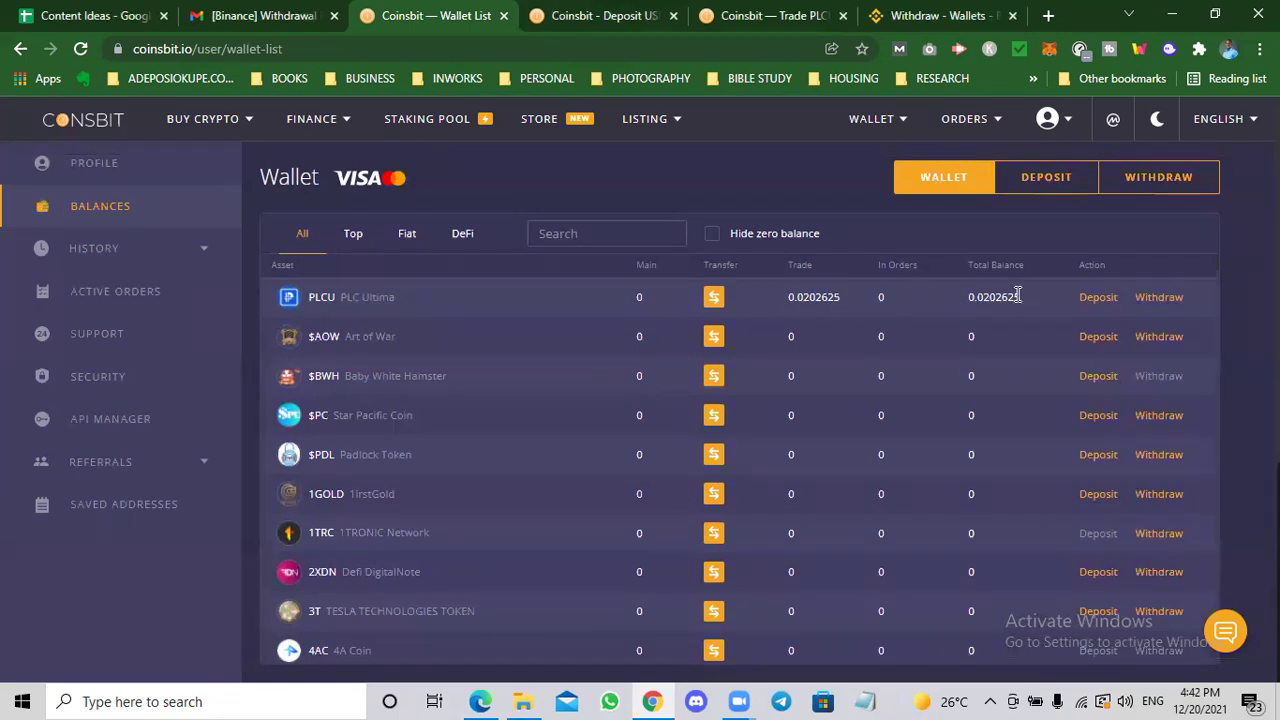
Open the PLCU withdrawal form and fill the Amount with the MAX value
left_click(1163, 300)
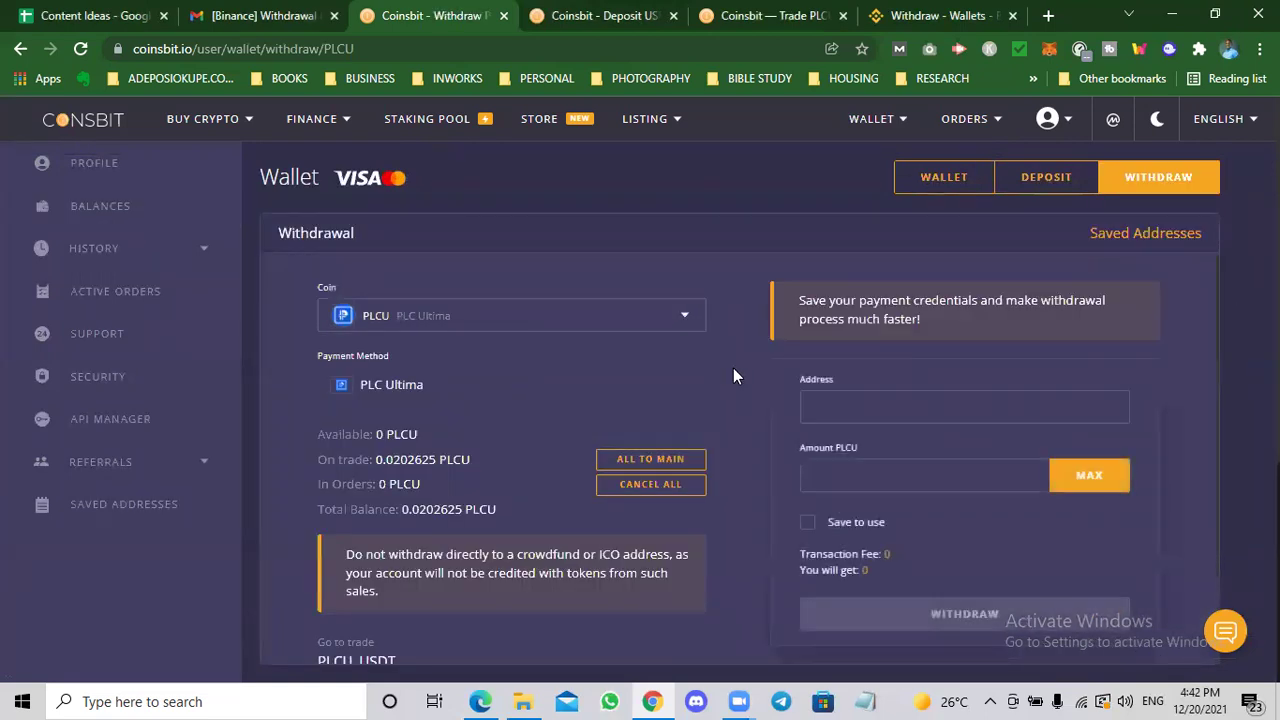
scroll(733, 368, "down", 1)
scroll(795, 335, "up", 1)
left_click(870, 404)
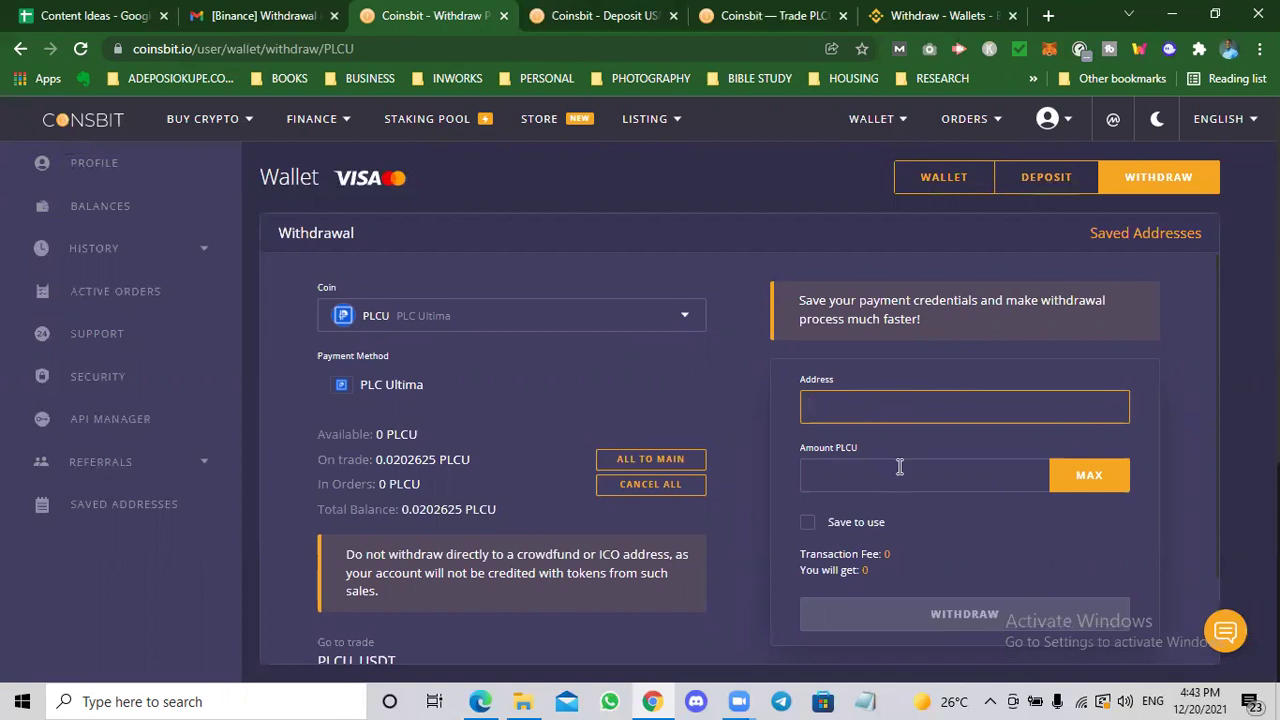
left_click(873, 482)
left_click(1076, 480)
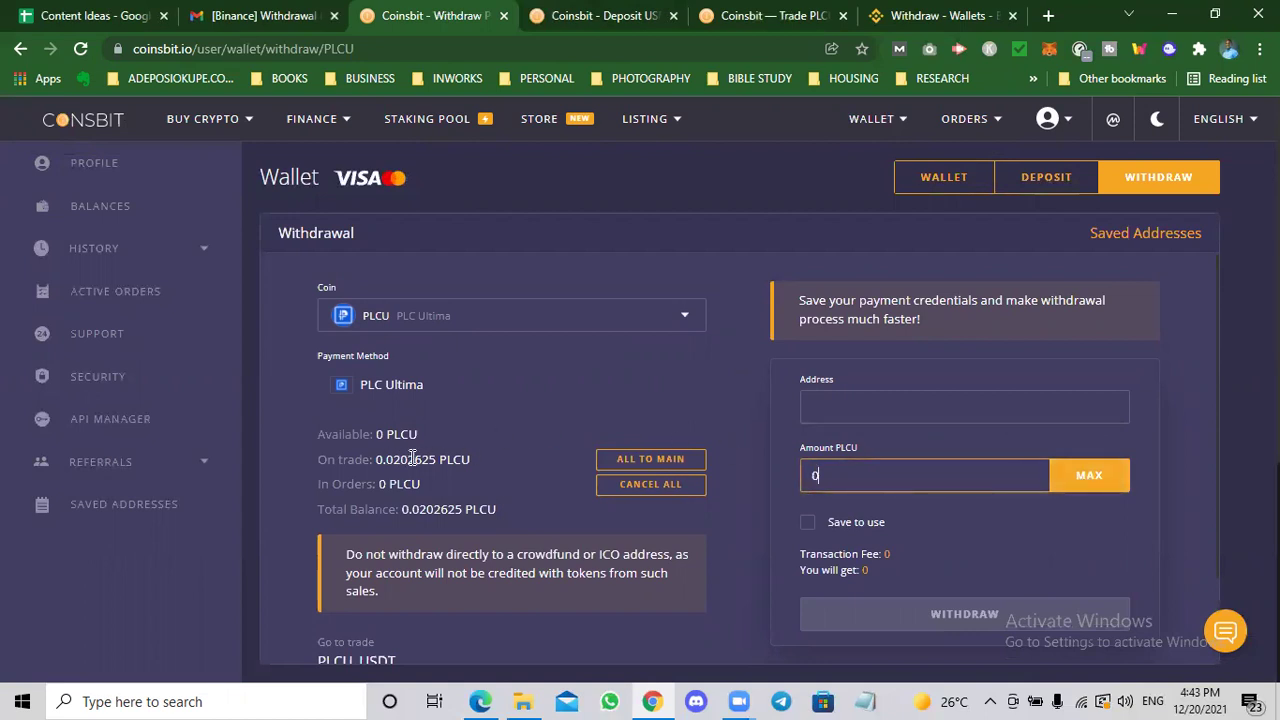
Highlight the 0.0202625 PLCU on trade and the 0 PLCU available balance
left_click_drag(371, 461, 459, 461)
left_click(354, 462)
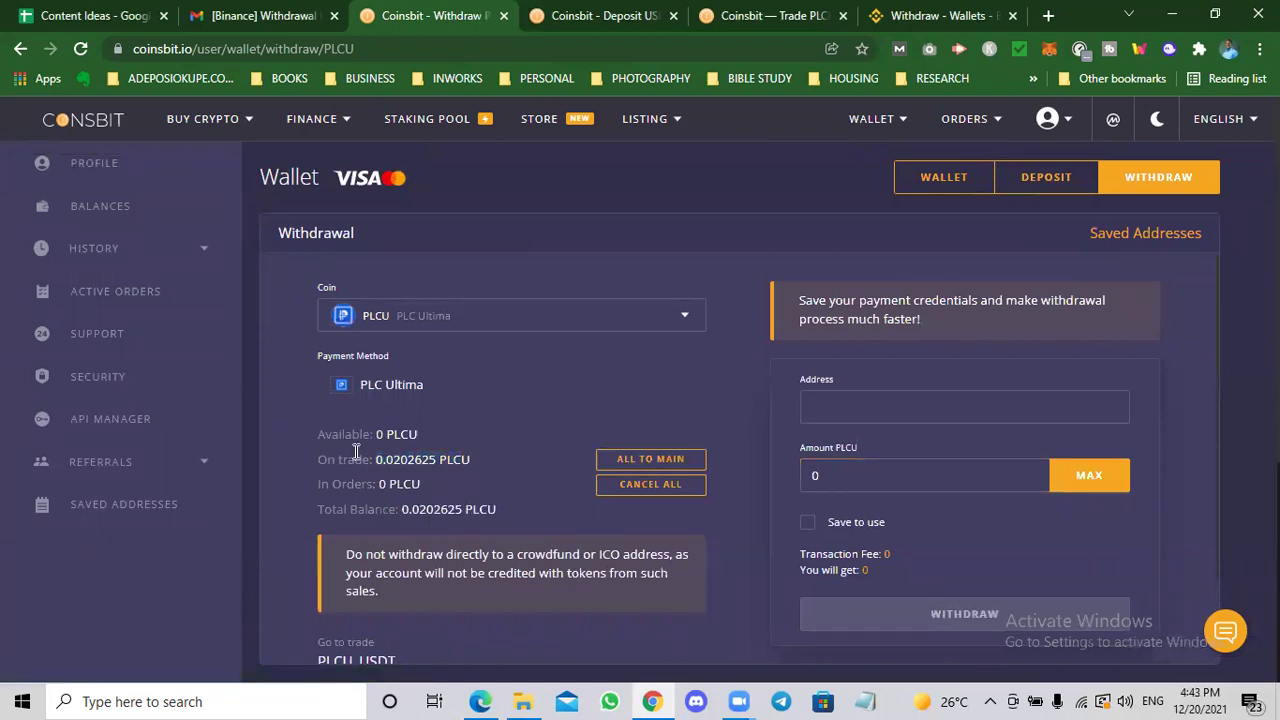
left_click_drag(333, 434, 421, 433)
left_click(448, 440)
Replace the USDT deposit tab with the wallet balances list, then return to the PLCU withdrawal form
left_click(630, 14)
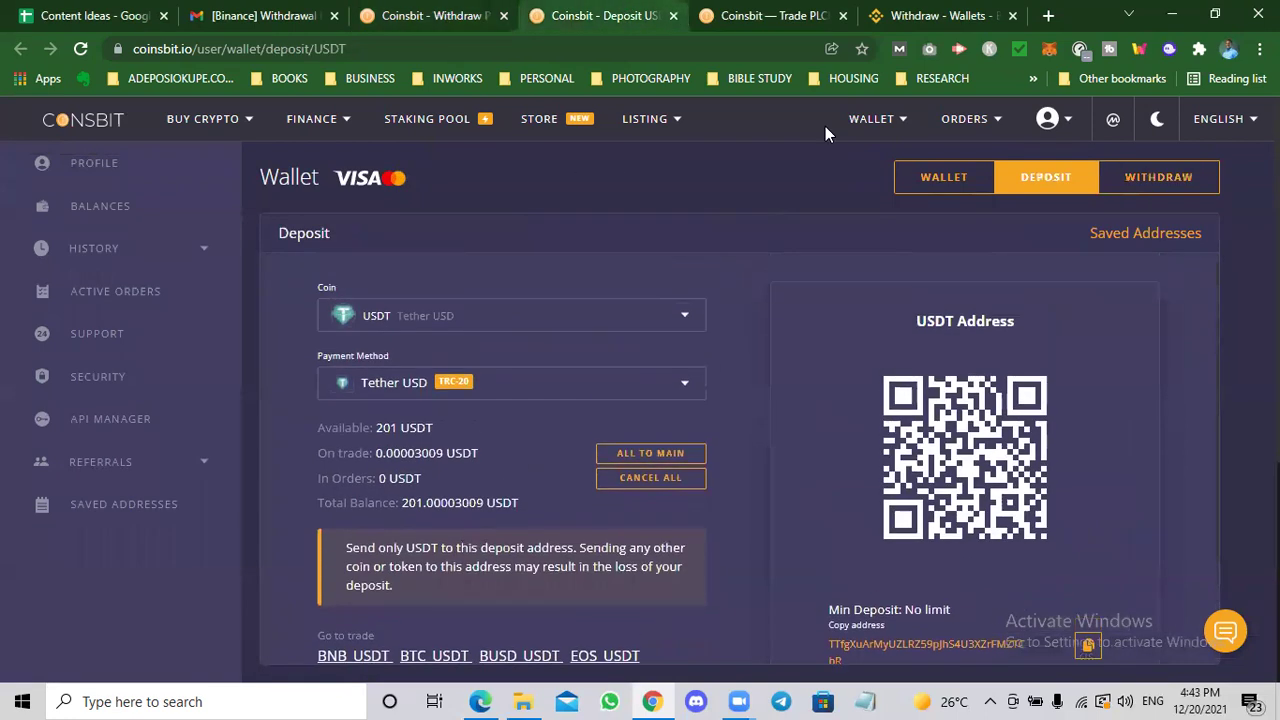
left_click(896, 118)
left_click(960, 178)
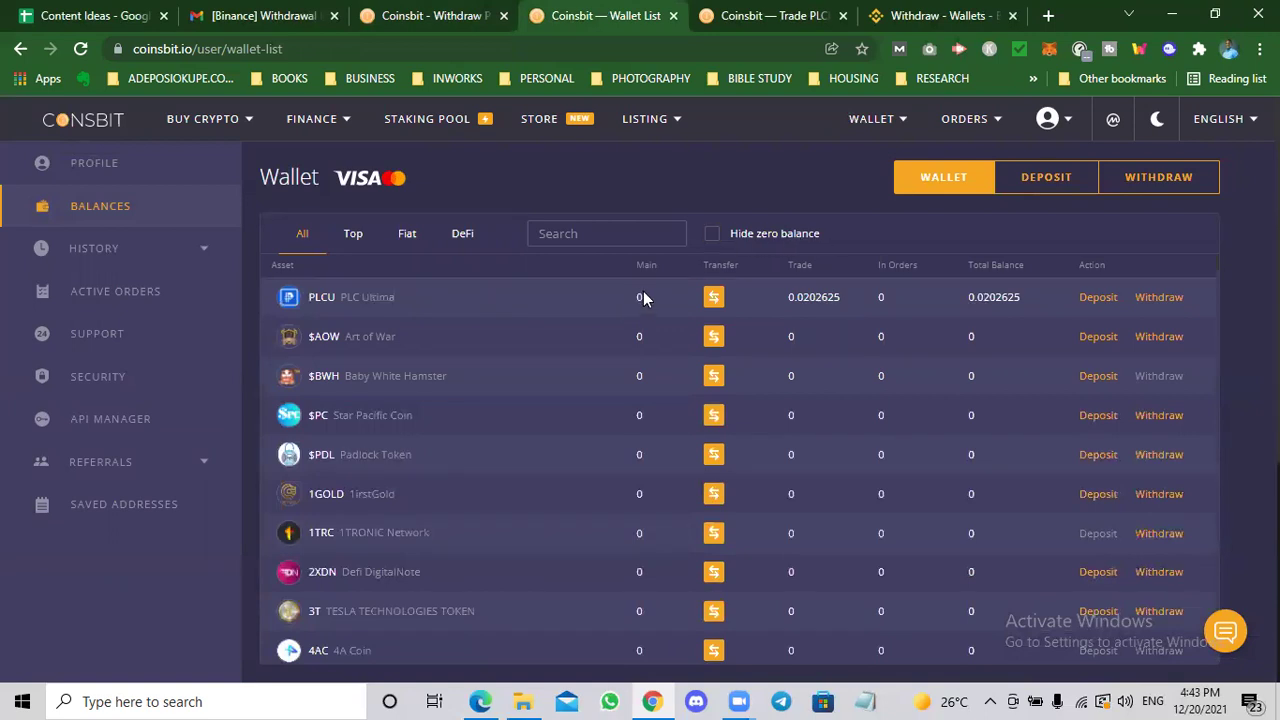
left_click(411, 10)
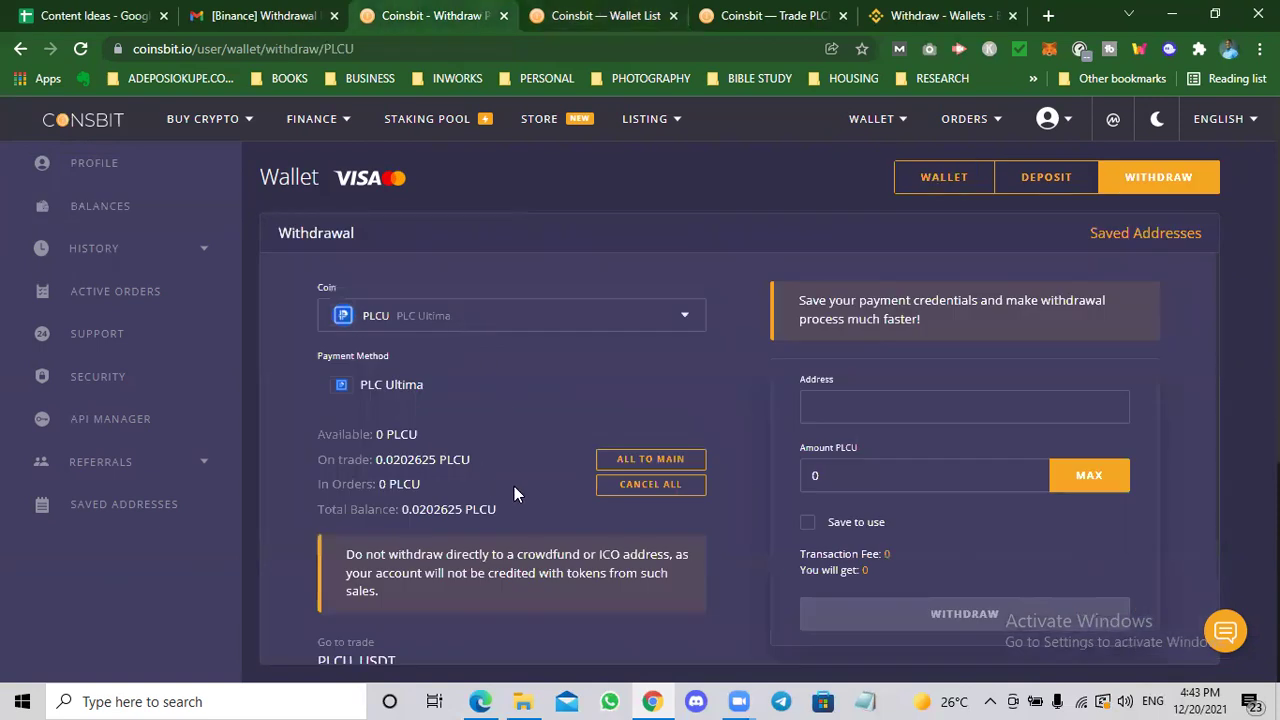
Confirm moving all PLCU orders to the main balance via ALL TO MAIN
left_click(660, 460)
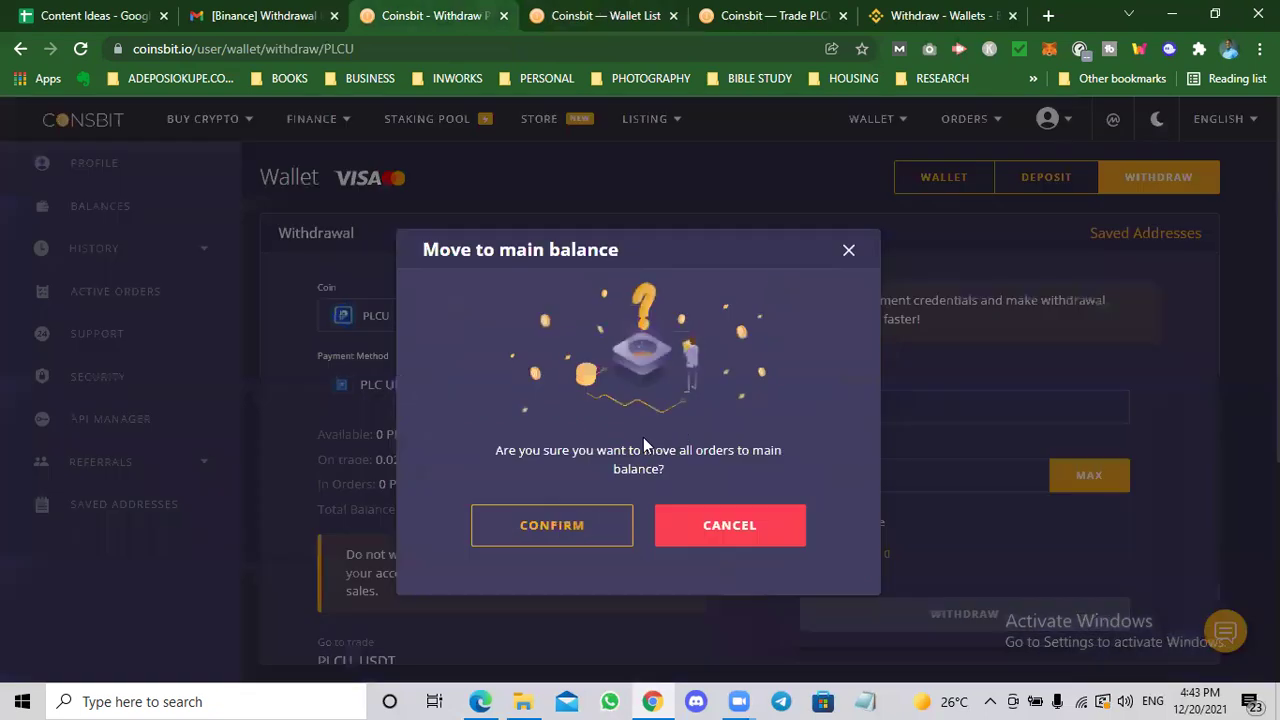
left_click(576, 530)
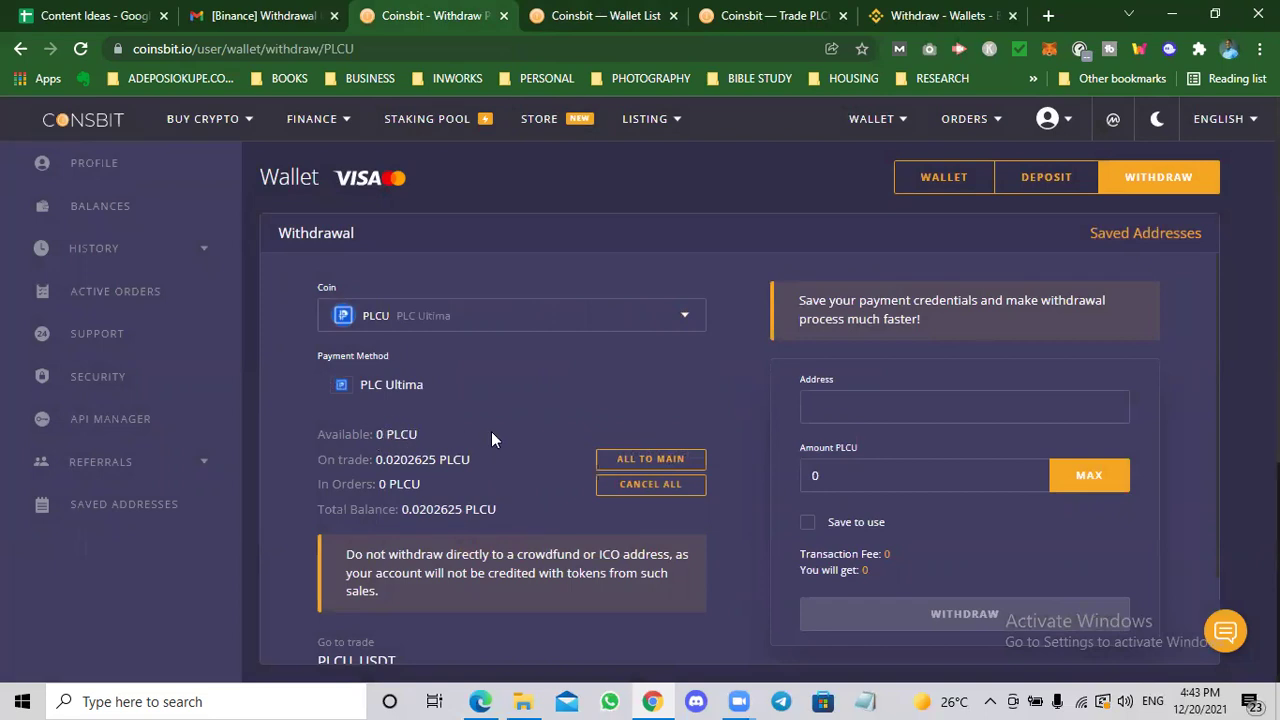
scroll(493, 431, "down", 2)
scroll(469, 379, "up", 2)
Delete the invalid -1e-8 PLCU withdrawal amount, leaving the Amount field empty
left_click(862, 405)
left_click(862, 474)
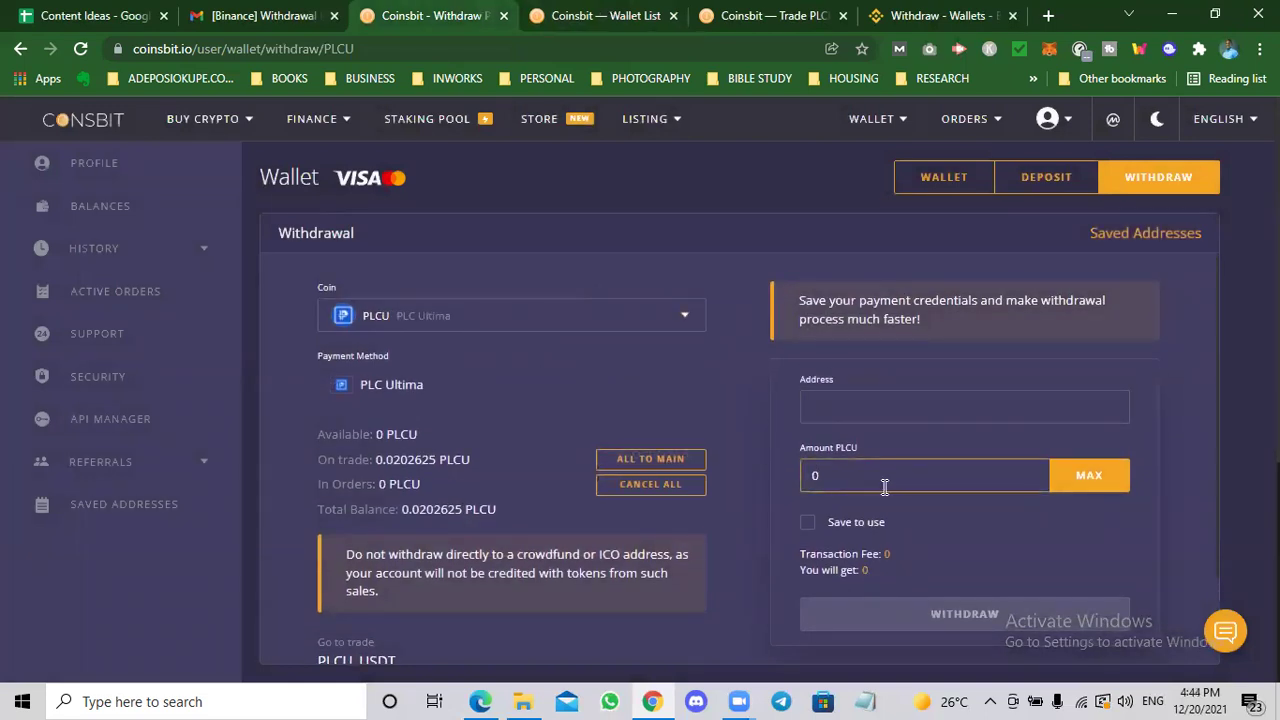
scroll(886, 480, "down", 2)
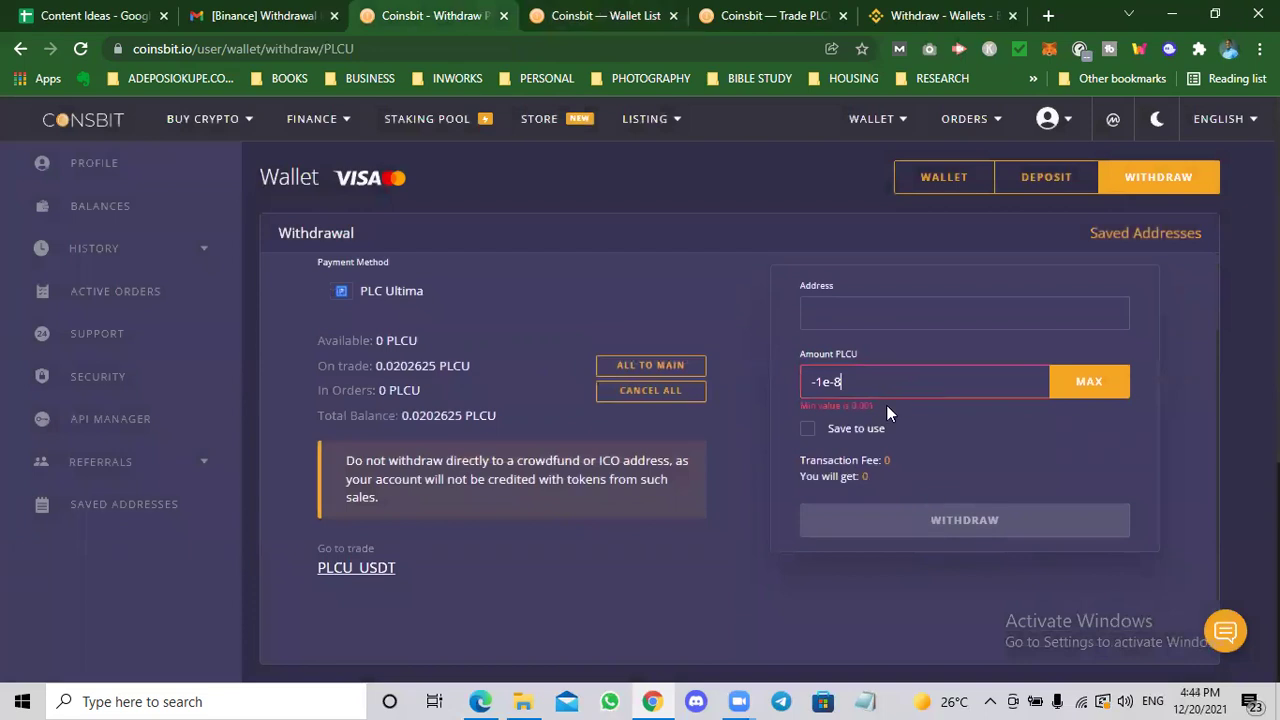
left_click_drag(879, 383, 820, 381)
key("BackSpace")
scroll(729, 436, "up", 2)
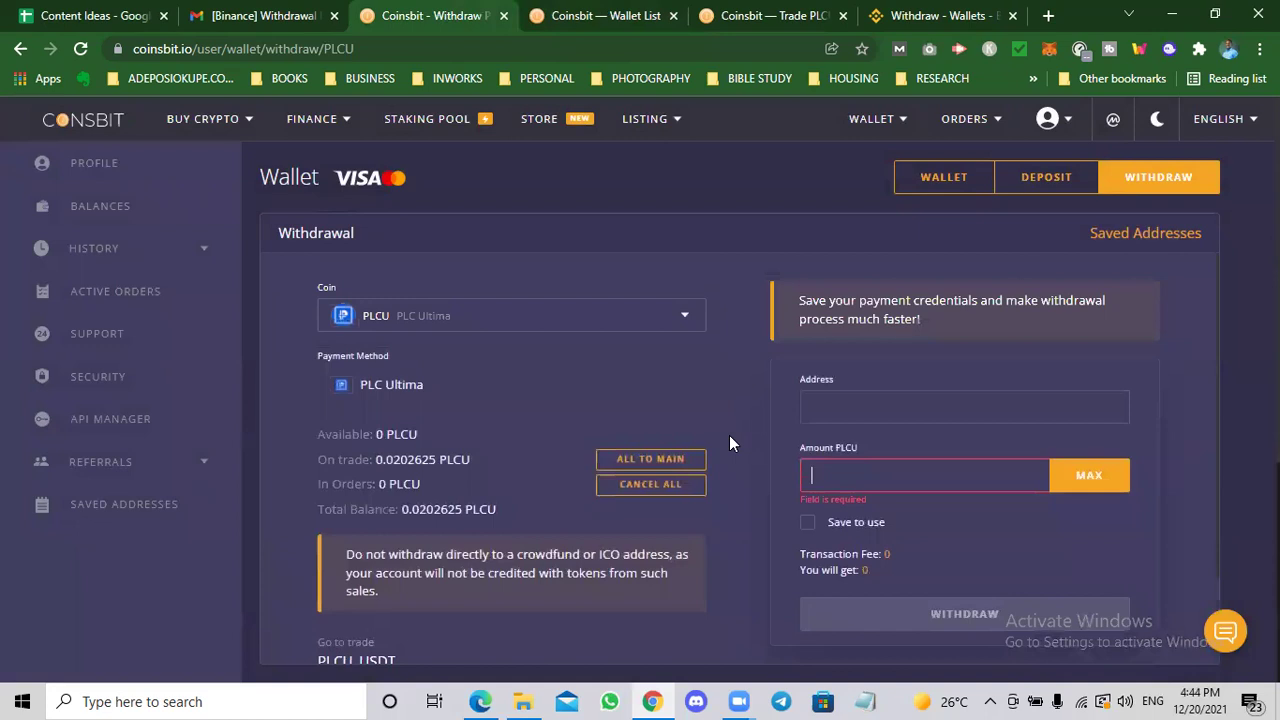